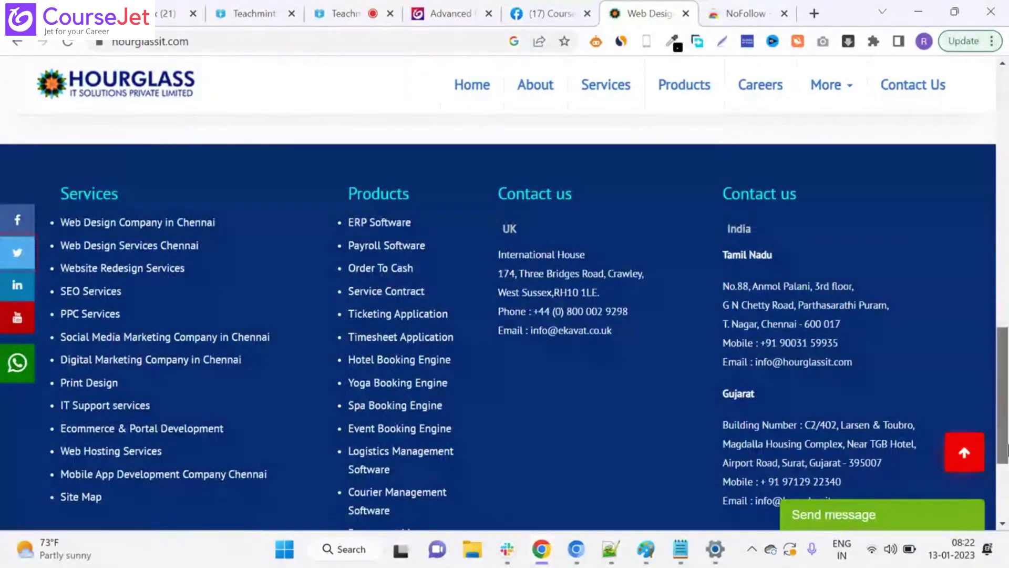
Look over the Hourglass IT Solutions homepage from the products section down to the footer's social links and copyright line
{"action": "scroll", "coordinate": [1004, 367], "scroll_direction": "up", "scroll_amount": 15}
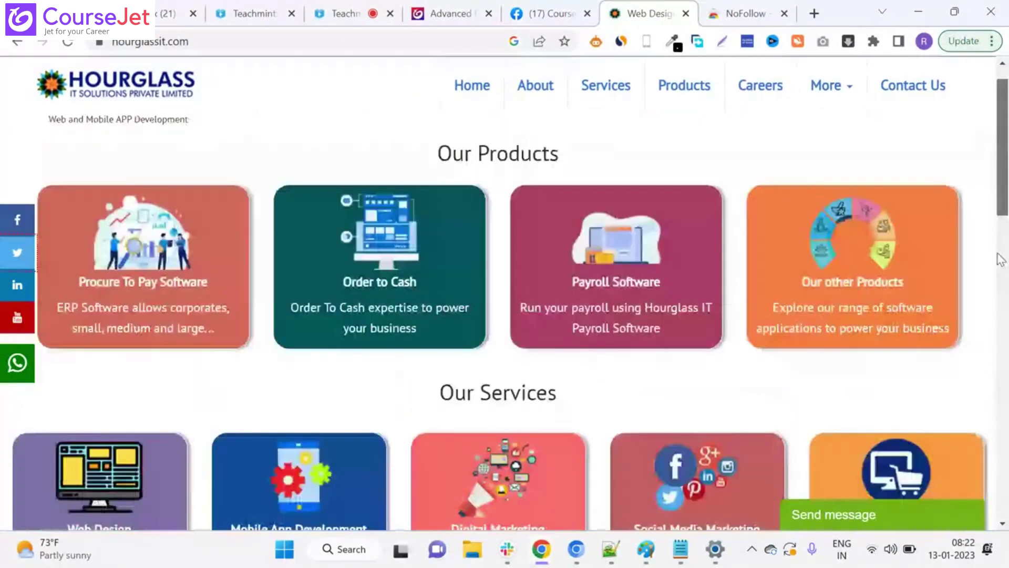
{"action": "scroll", "coordinate": [996, 294], "scroll_direction": "down", "scroll_amount": 8}
{"action": "scroll", "coordinate": [990, 336], "scroll_direction": "down", "scroll_amount": 1}
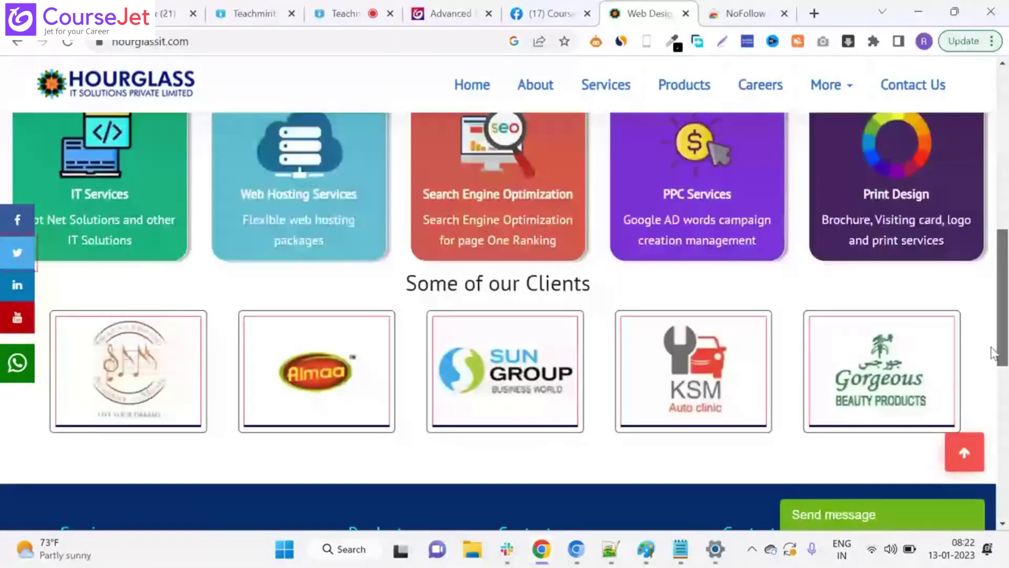
{"action": "scroll", "coordinate": [991, 351], "scroll_direction": "down", "scroll_amount": 3}
{"action": "scroll", "coordinate": [991, 397], "scroll_direction": "down", "scroll_amount": 5}
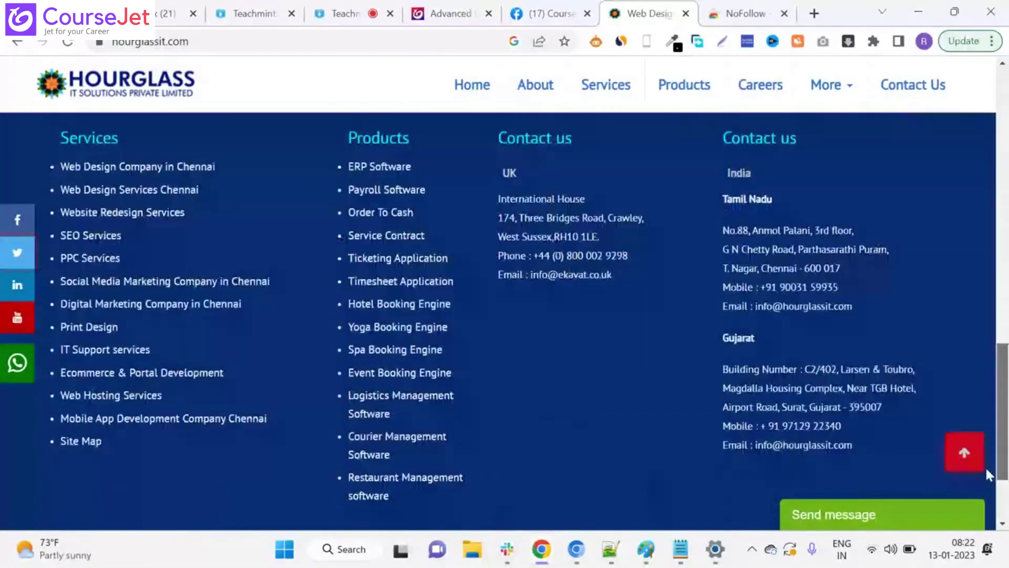
{"action": "scroll", "coordinate": [991, 494], "scroll_direction": "down", "scroll_amount": 1}
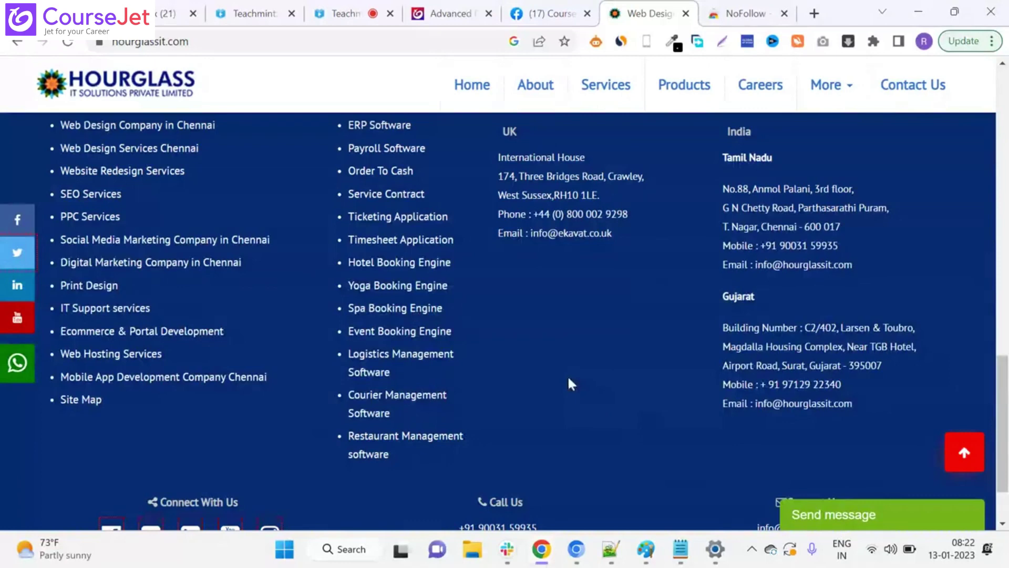
{"action": "scroll", "coordinate": [584, 366], "scroll_direction": "down", "scroll_amount": 2}
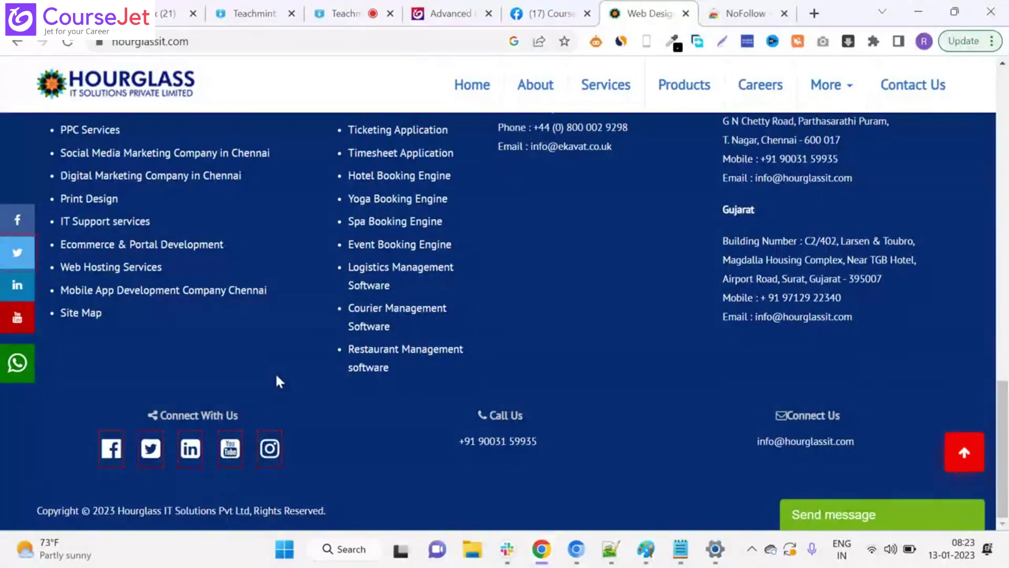
Switch to the CourseJet digital marketing course page and review its curriculum through Module 5: On-Page Optimization
{"action": "left_click", "coordinate": [411, 8]}
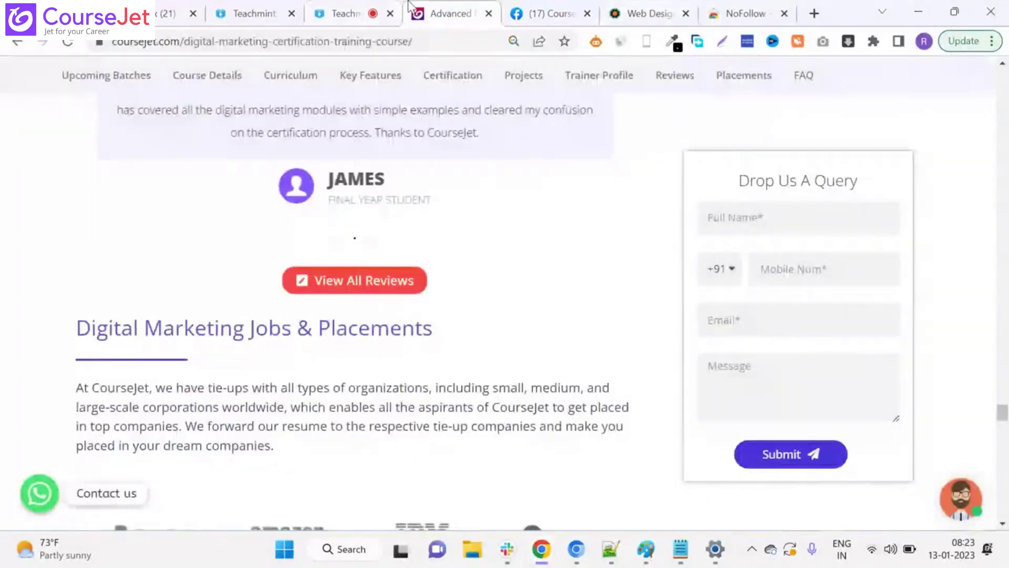
{"action": "left_click", "coordinate": [282, 79]}
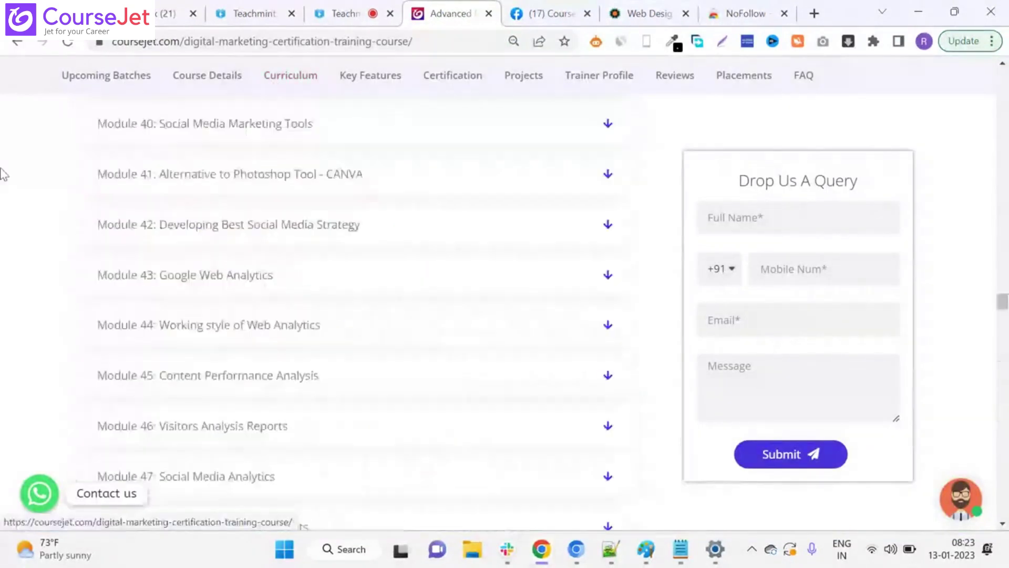
{"action": "scroll", "coordinate": [2, 190], "scroll_direction": "down", "scroll_amount": 3}
{"action": "scroll", "coordinate": [3, 203], "scroll_direction": "down", "scroll_amount": 8}
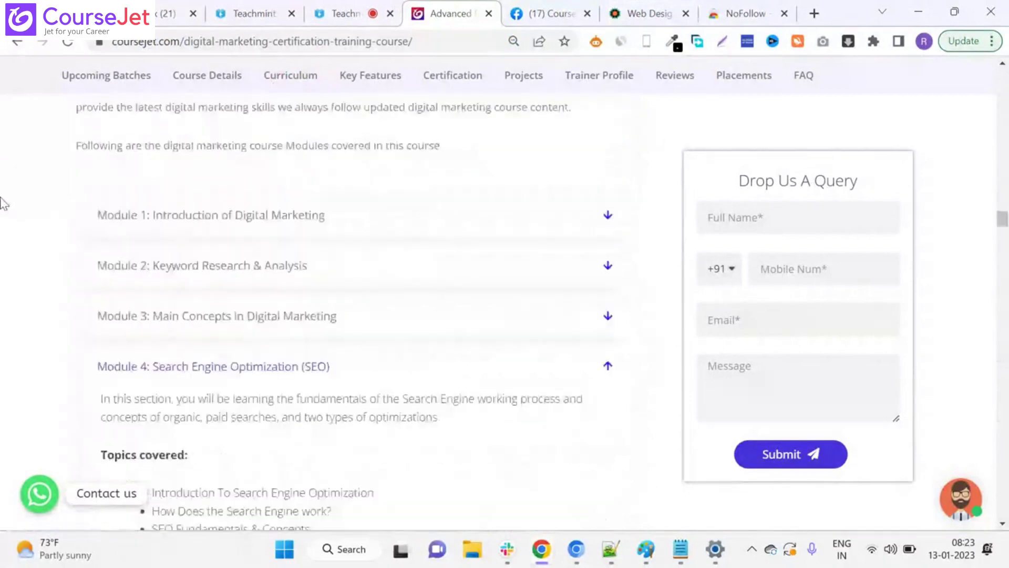
{"action": "scroll", "coordinate": [3, 204], "scroll_direction": "down", "scroll_amount": 2}
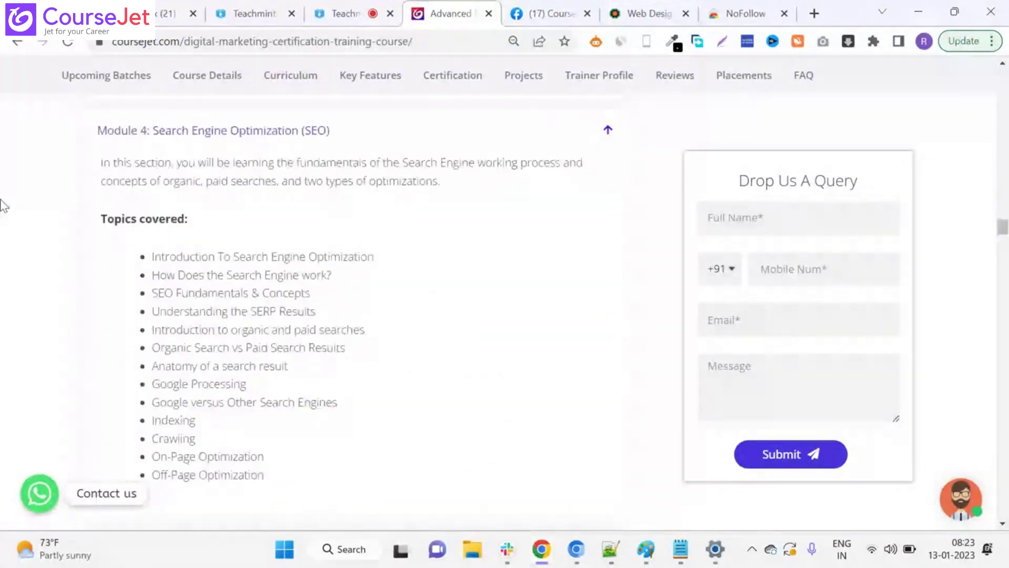
{"action": "scroll", "coordinate": [2, 206], "scroll_direction": "down", "scroll_amount": 3}
{"action": "scroll", "coordinate": [1, 207], "scroll_direction": "down", "scroll_amount": 4}
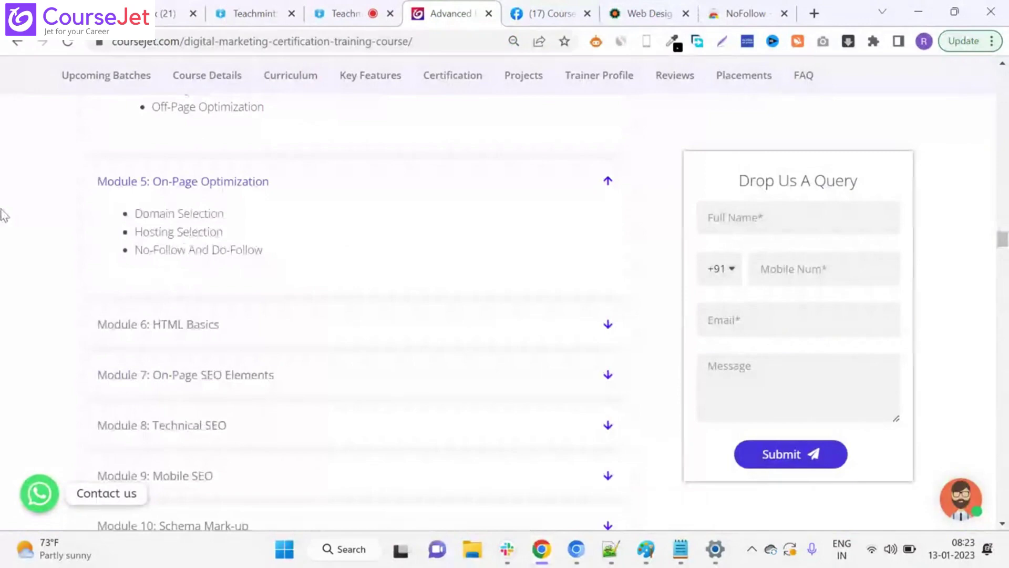
Expand Module 6: HTML Basics in the curriculum and highlight the topic on usage of various SEO tags
{"action": "left_click", "coordinate": [421, 200]}
{"action": "left_click", "coordinate": [247, 239]}
{"action": "scroll", "coordinate": [5, 234], "scroll_direction": "up", "scroll_amount": 2}
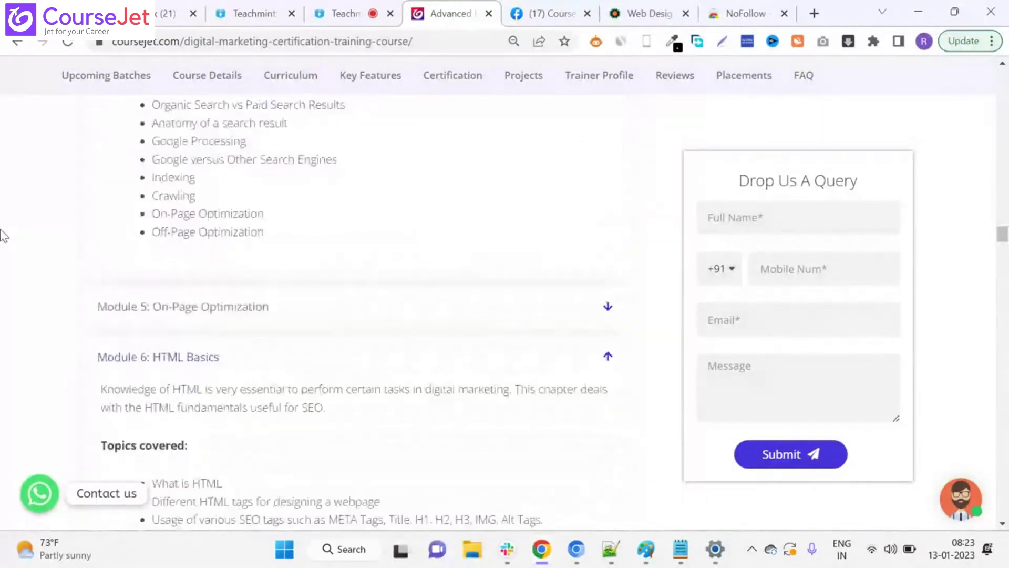
{"action": "scroll", "coordinate": [32, 221], "scroll_direction": "up", "scroll_amount": 3}
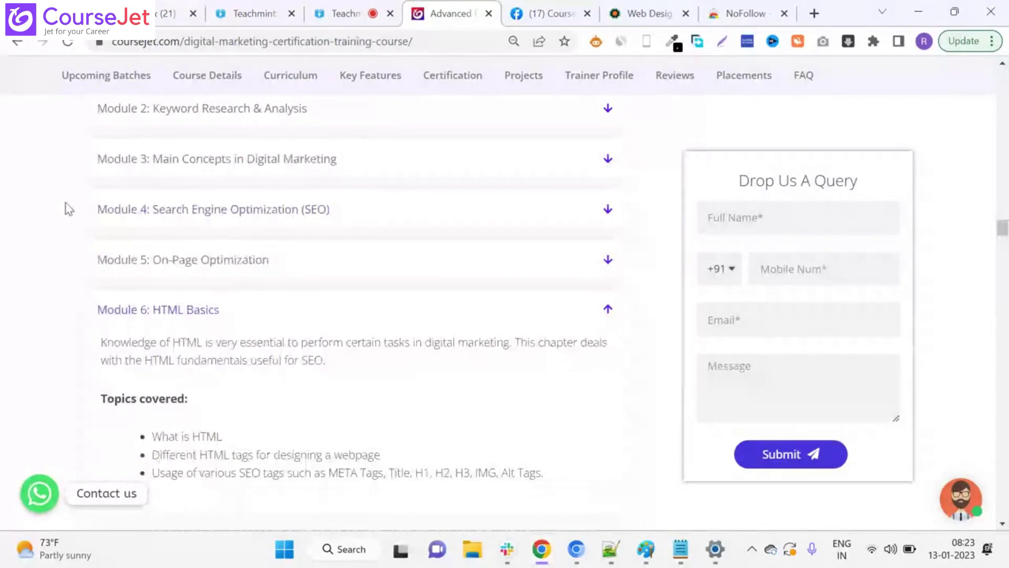
{"action": "scroll", "coordinate": [31, 219], "scroll_direction": "down", "scroll_amount": 2}
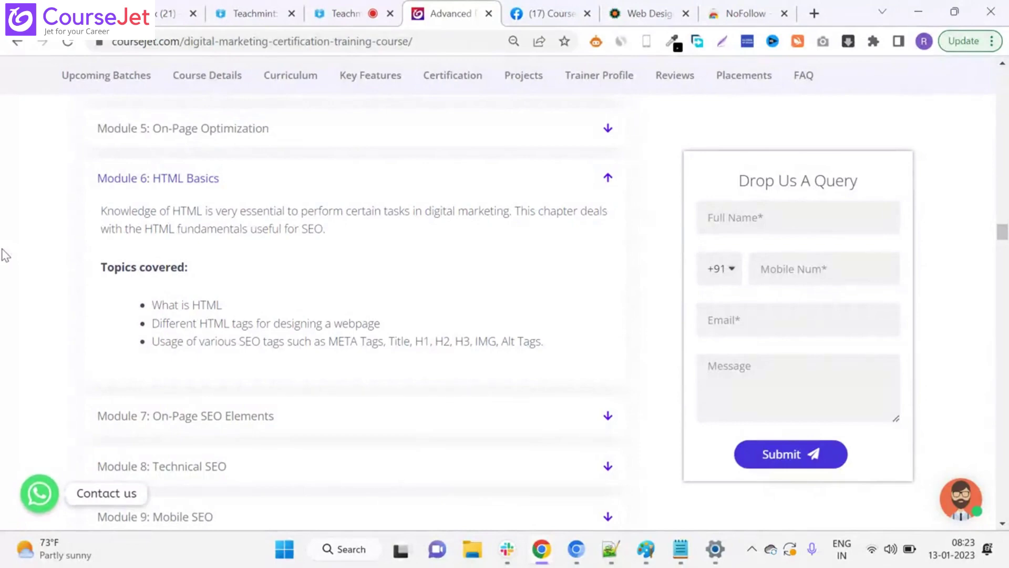
{"action": "scroll", "coordinate": [112, 285], "scroll_direction": "down", "scroll_amount": 2}
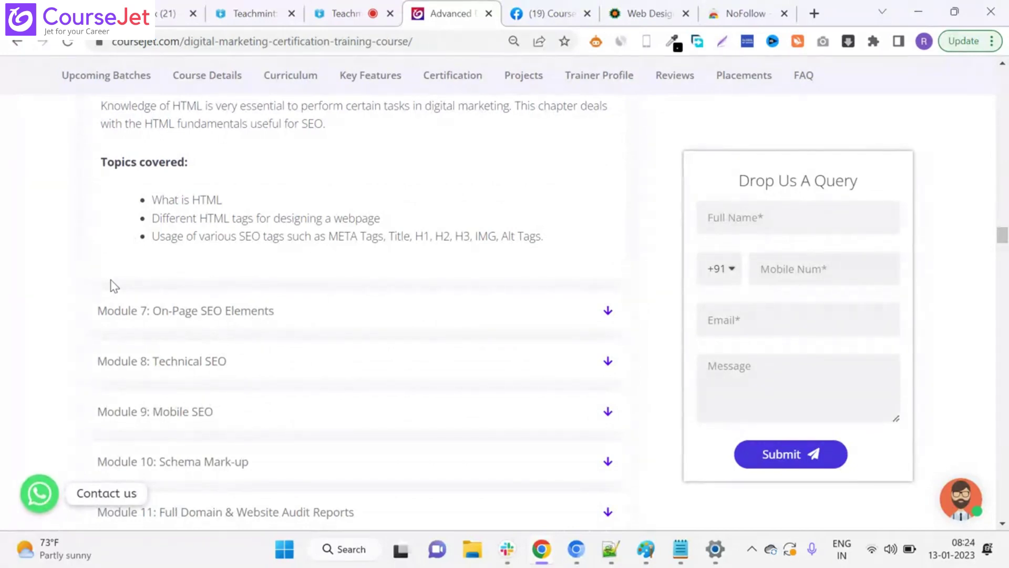
{"action": "left_click_drag", "start_coordinate": [158, 236], "coordinate": [550, 234]}
{"action": "left_click", "coordinate": [549, 232]}
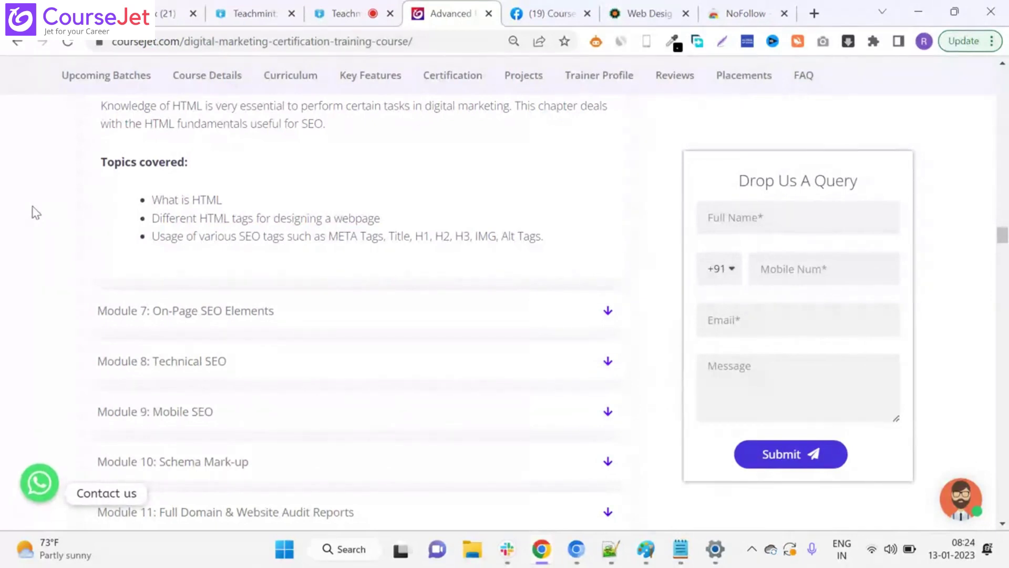
Return to the Hourglass homepage and open its HTML page source
{"action": "left_click", "coordinate": [637, 12]}
{"action": "right_click", "coordinate": [268, 322]}
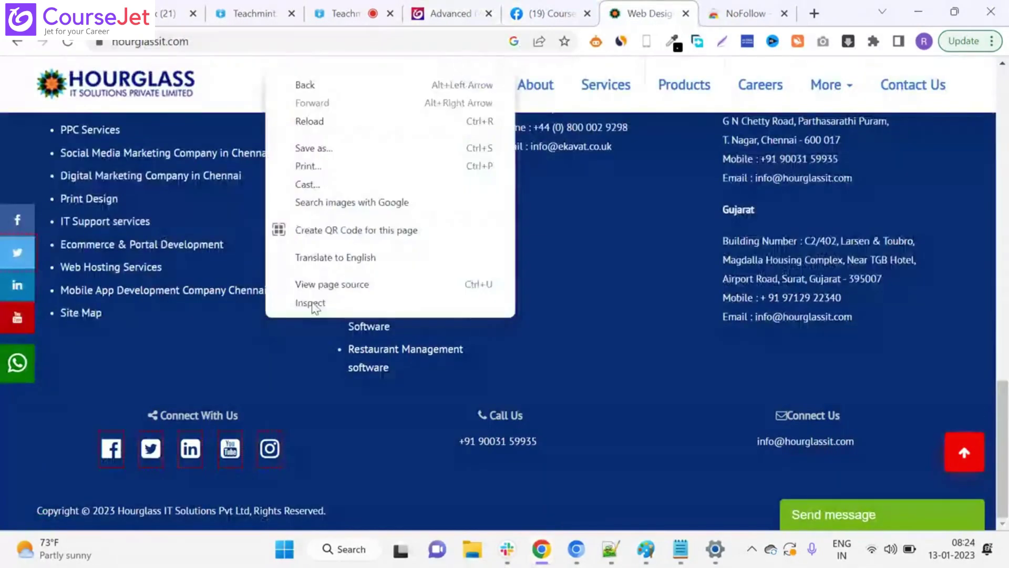
{"action": "left_click", "coordinate": [233, 334]}
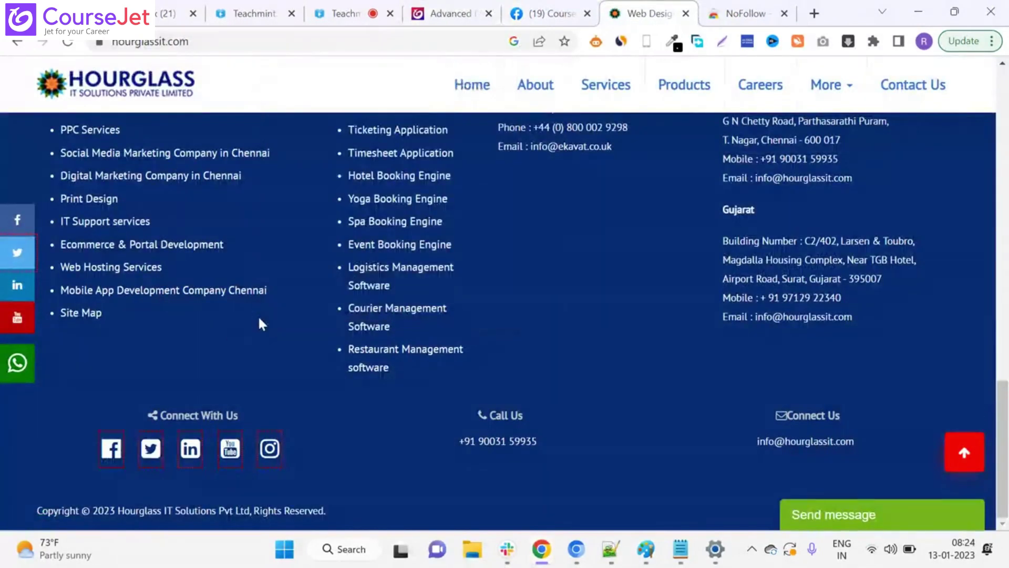
{"action": "key", "text": "ctrl+u"}
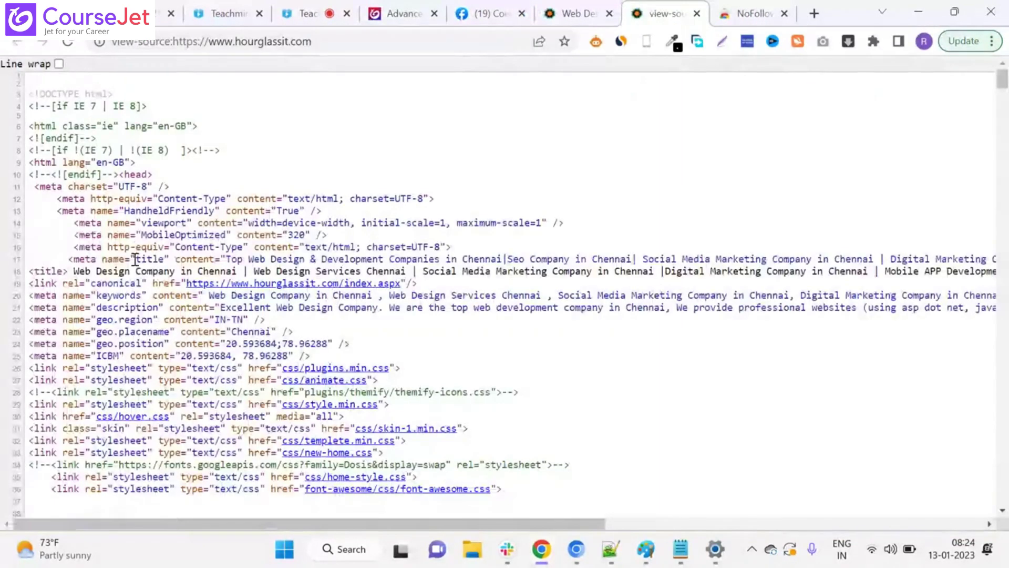
Find "title" in the page source and highlight the meta title line in the head section
{"action": "key", "text": "ctrl+f"}
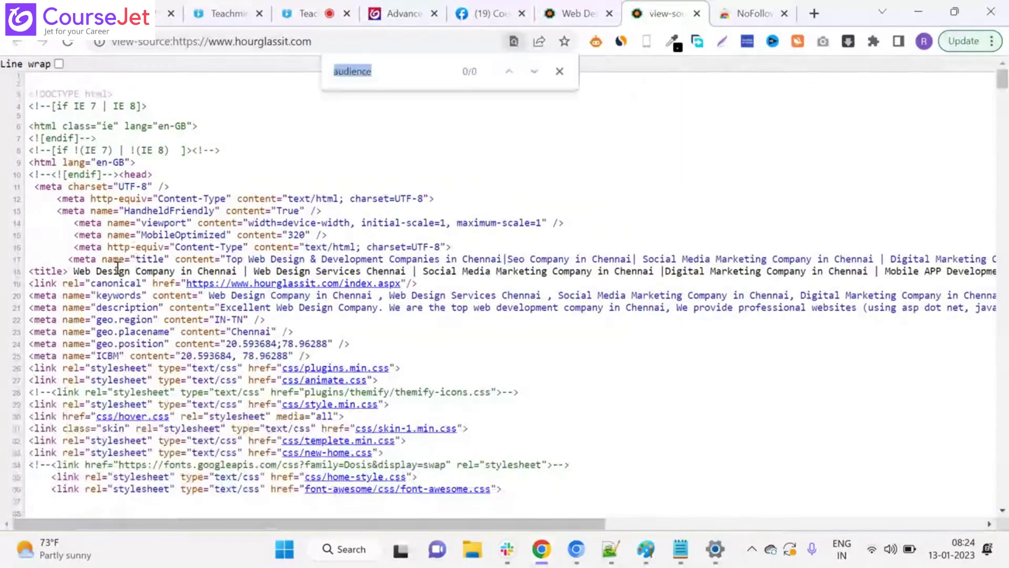
{"action": "type", "text": "title"}
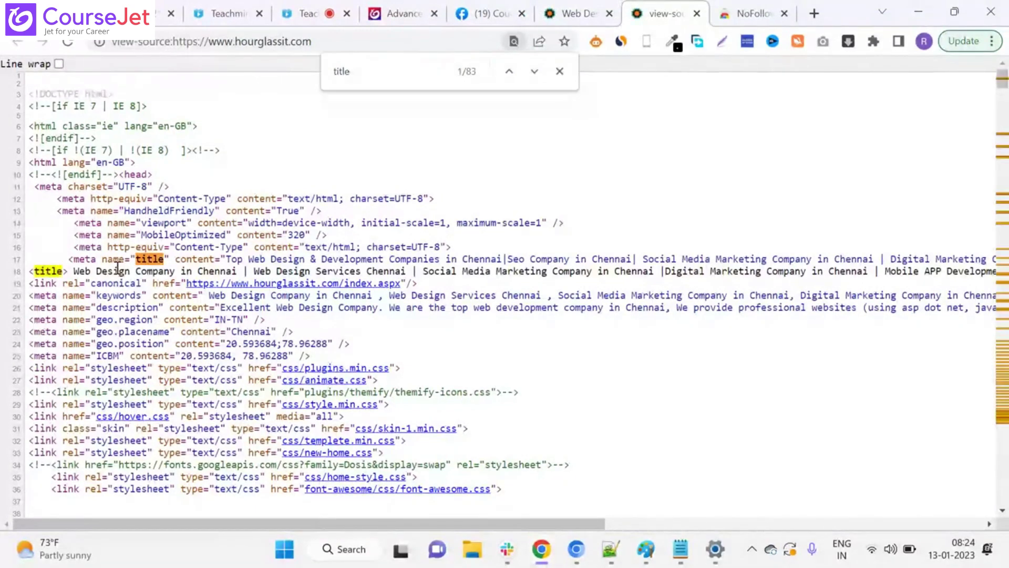
{"action": "left_click_drag", "start_coordinate": [68, 259], "coordinate": [982, 256]}
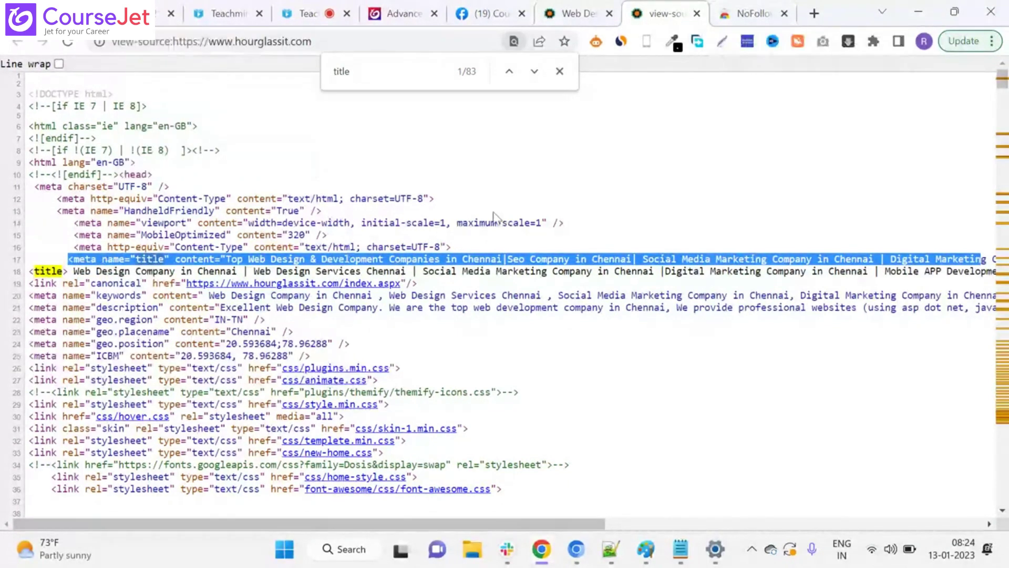
Search Google for "web designing company" in a new browser tab
{"action": "left_click", "coordinate": [816, 14]}
{"action": "type", "text": "web"}
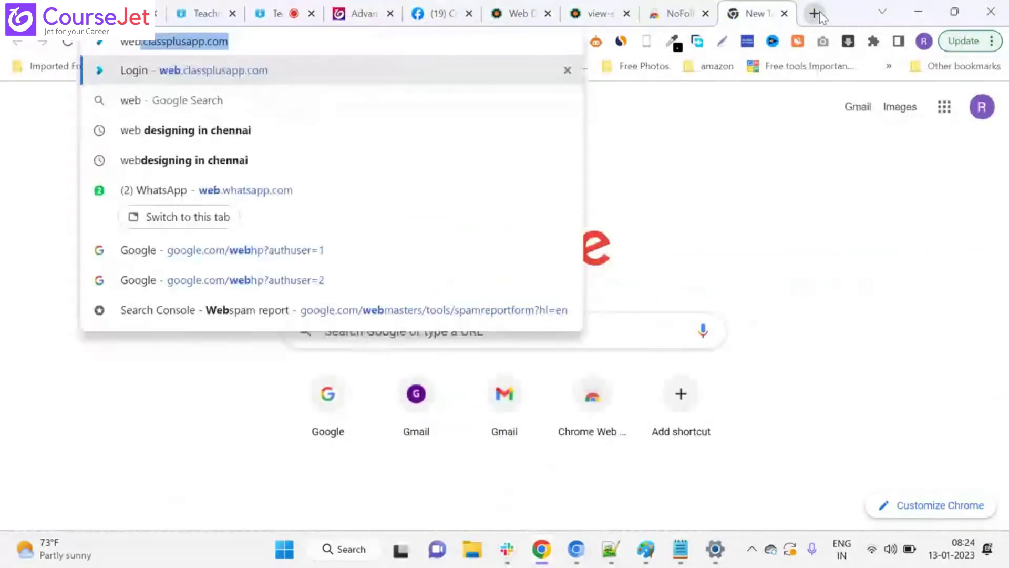
{"action": "type", "text": "designing tra"}
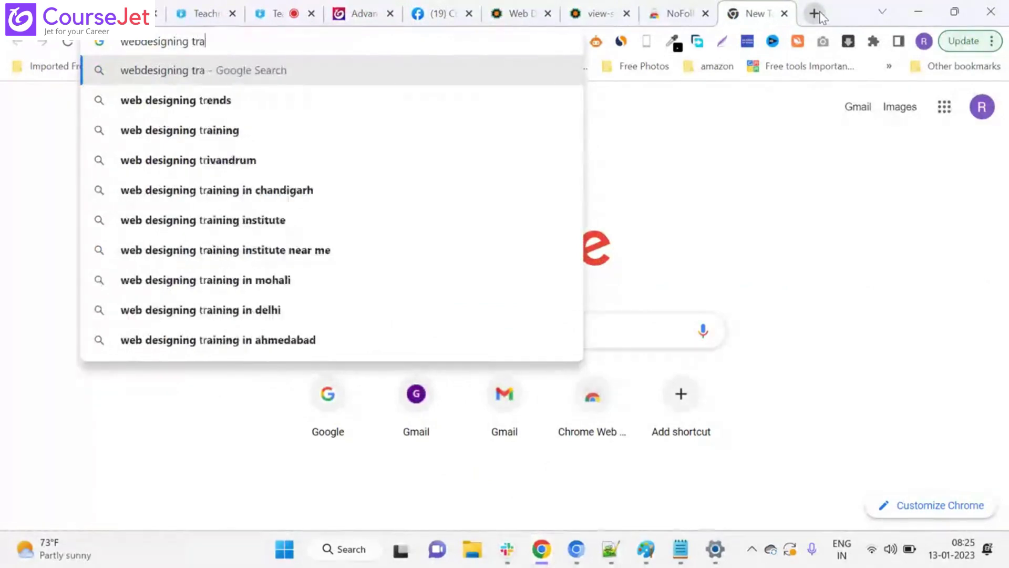
{"action": "key", "text": "BackSpace"}
{"action": "key", "text": "BackSpace"}
{"action": "key", "text": "BackSpace"}
{"action": "type", "text": "com"}
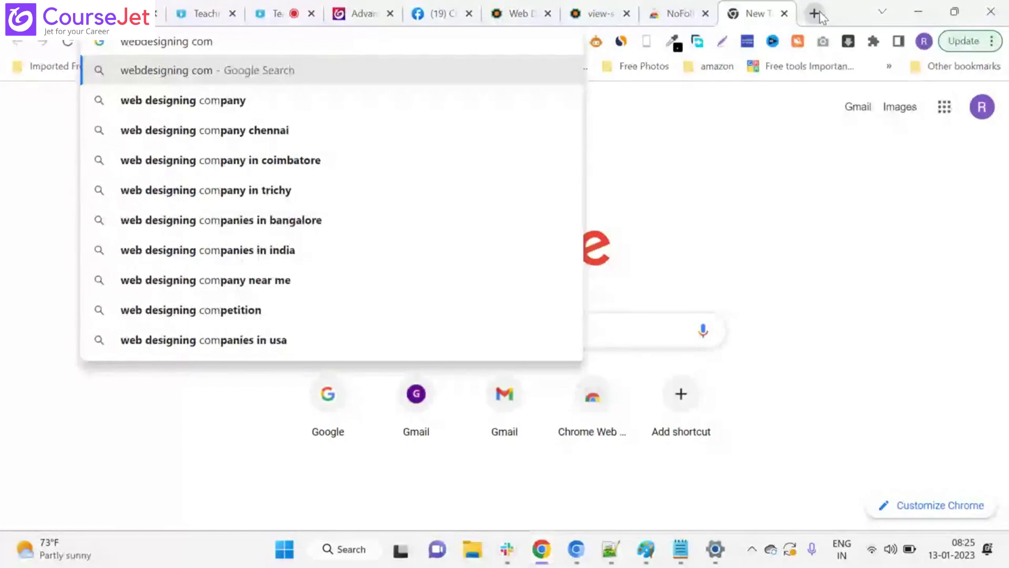
{"action": "left_click", "coordinate": [183, 100]}
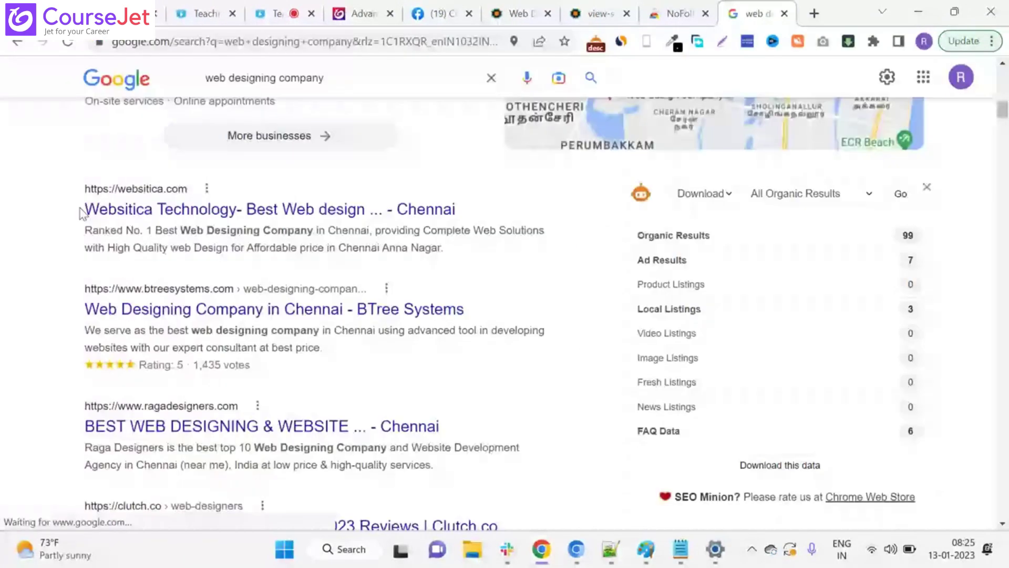
Highlight the titles and descriptions of the Websitica and BTree Systems search results to point out meta titles and descriptions
{"action": "left_click_drag", "start_coordinate": [82, 213], "coordinate": [494, 257]}
{"action": "left_click", "coordinate": [7, 227]}
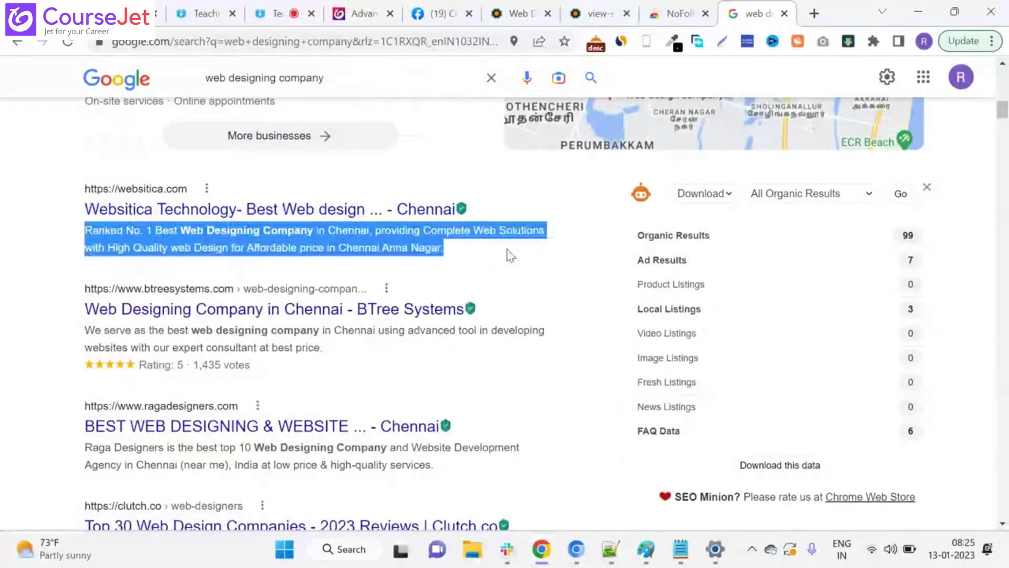
{"action": "left_click", "coordinate": [9, 207]}
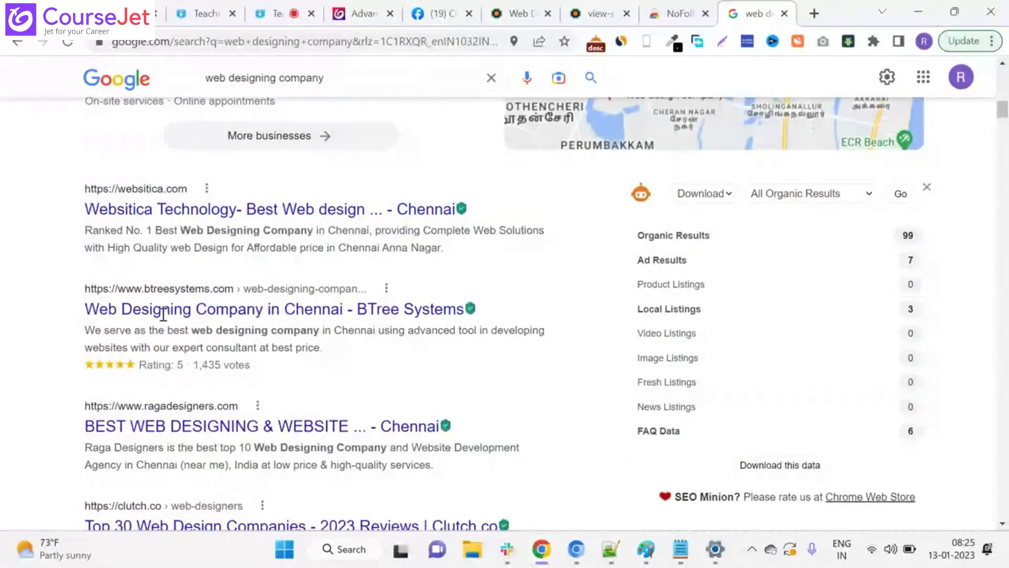
{"action": "left_click_drag", "start_coordinate": [83, 310], "coordinate": [489, 322]}
{"action": "left_click_drag", "start_coordinate": [84, 330], "coordinate": [425, 367]}
{"action": "left_click", "coordinate": [3, 360]}
Go back to the Hourglass page source and highlight the meta title tag, meta description tag and the description's content
{"action": "left_click", "coordinate": [578, 6]}
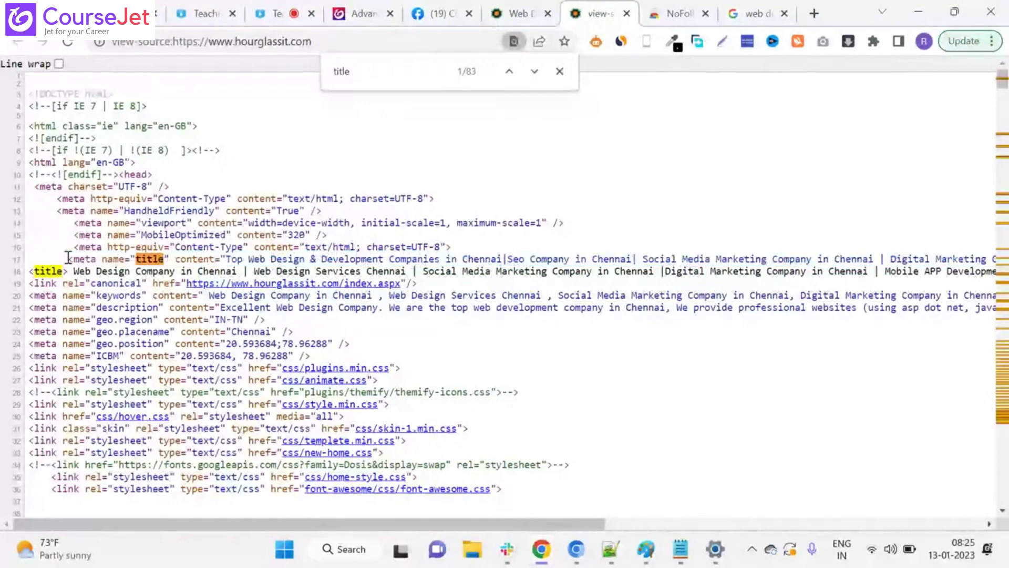
{"action": "left_click_drag", "start_coordinate": [68, 257], "coordinate": [163, 259]}
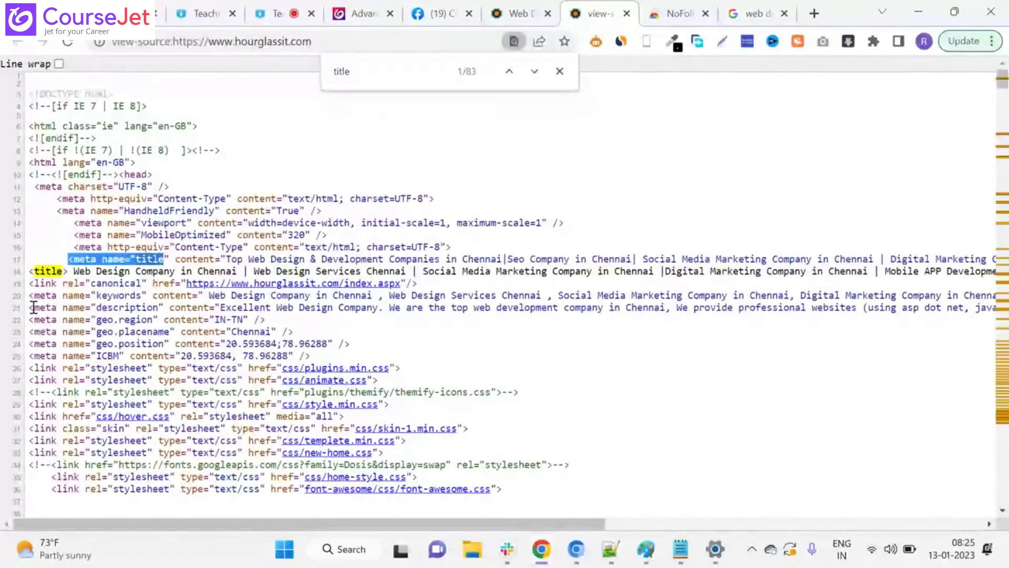
{"action": "left_click_drag", "start_coordinate": [33, 307], "coordinate": [161, 308]}
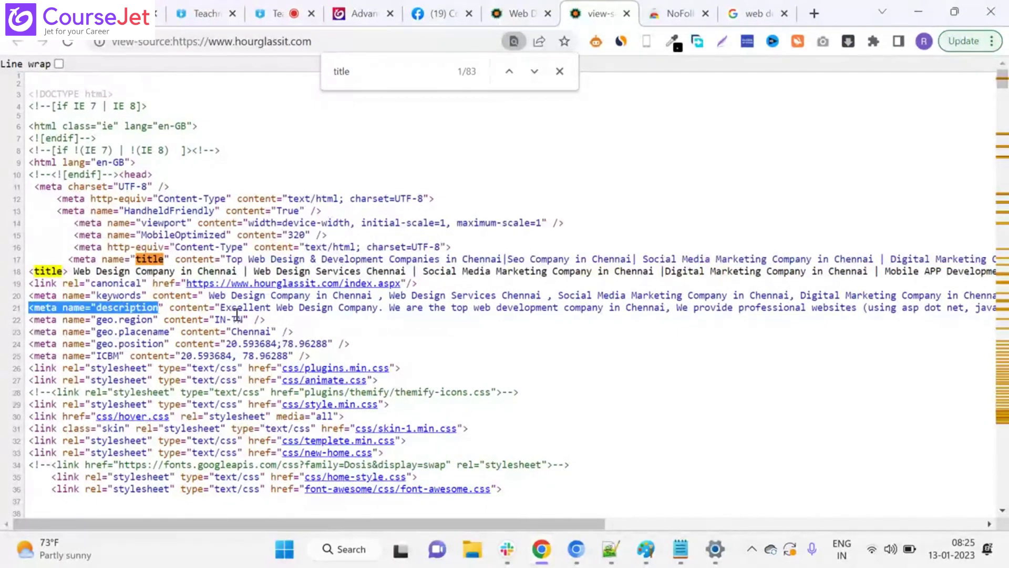
{"action": "left_click_drag", "start_coordinate": [219, 307], "coordinate": [991, 308]}
{"action": "left_click", "coordinate": [906, 354]}
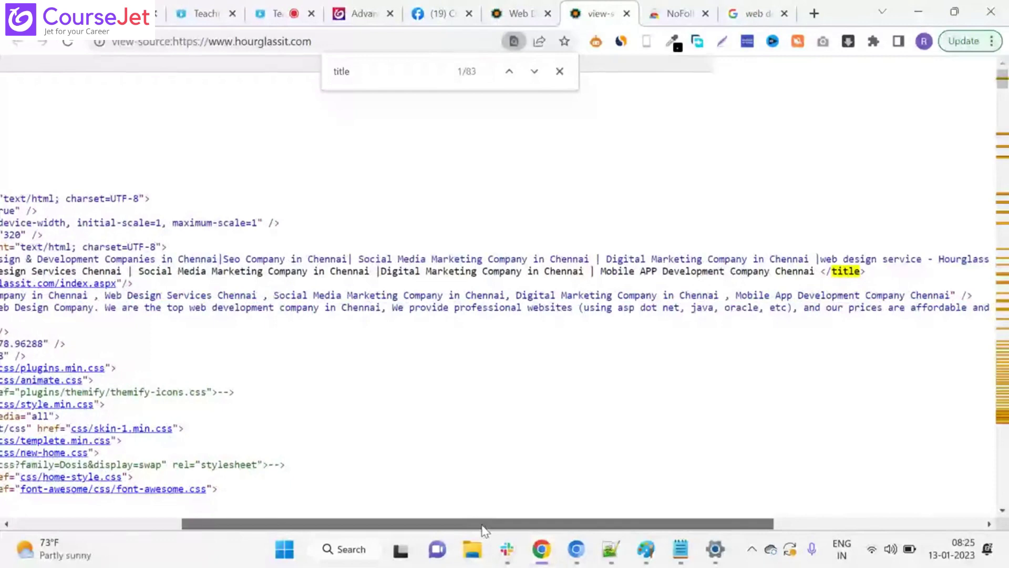
{"action": "left_click_drag", "start_coordinate": [484, 524], "coordinate": [315, 524]}
Revisit the HTML Basics topics on the CourseJet course page, and return to the top of the Hourglass homepage
{"action": "left_click", "coordinate": [513, 13]}
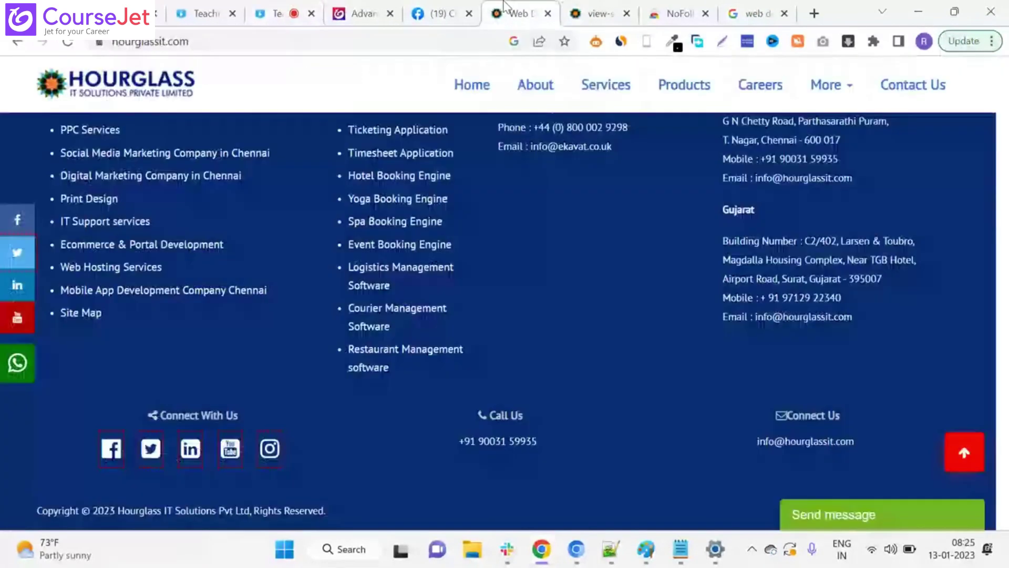
{"action": "left_click", "coordinate": [363, 13]}
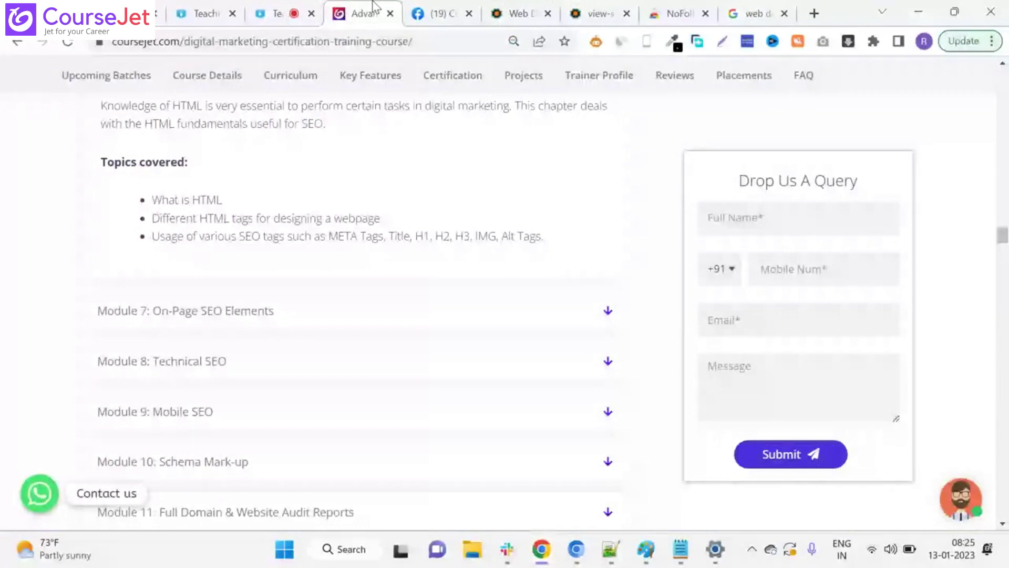
{"action": "left_click", "coordinate": [513, 11]}
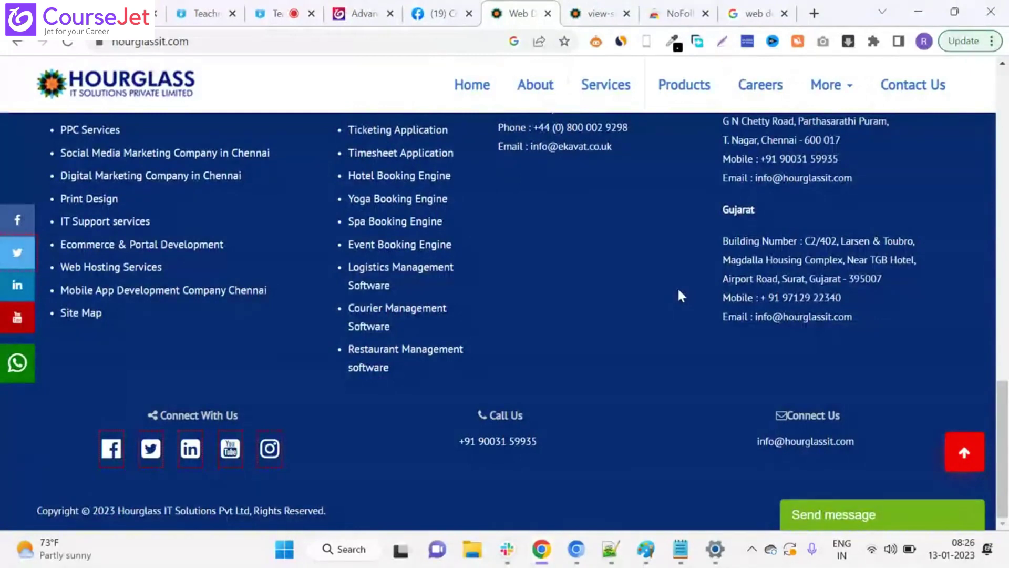
{"action": "key", "text": "Home"}
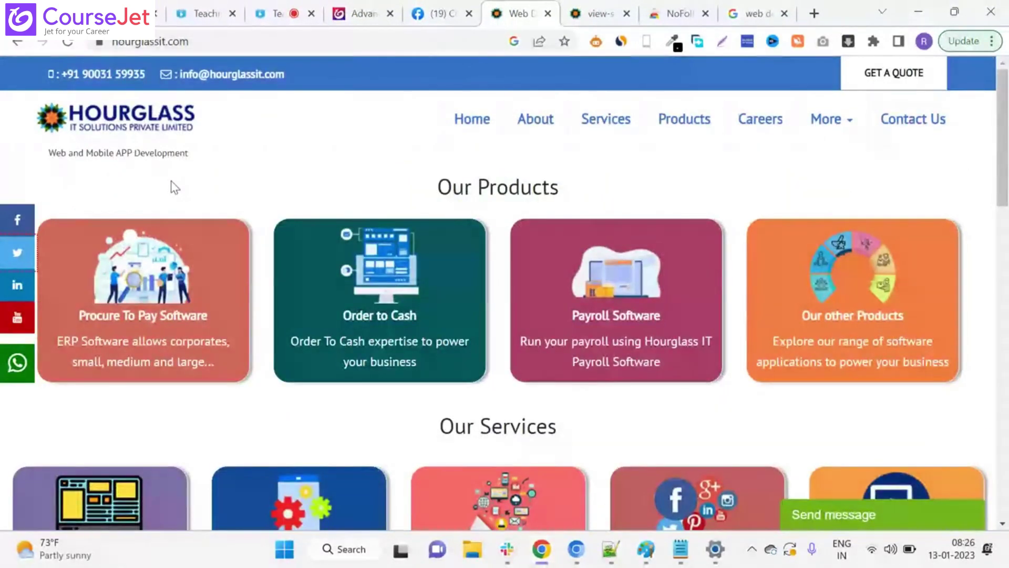
Open the Services page of the Hourglass site and go to its Web Design Services page
{"action": "left_click", "coordinate": [614, 128]}
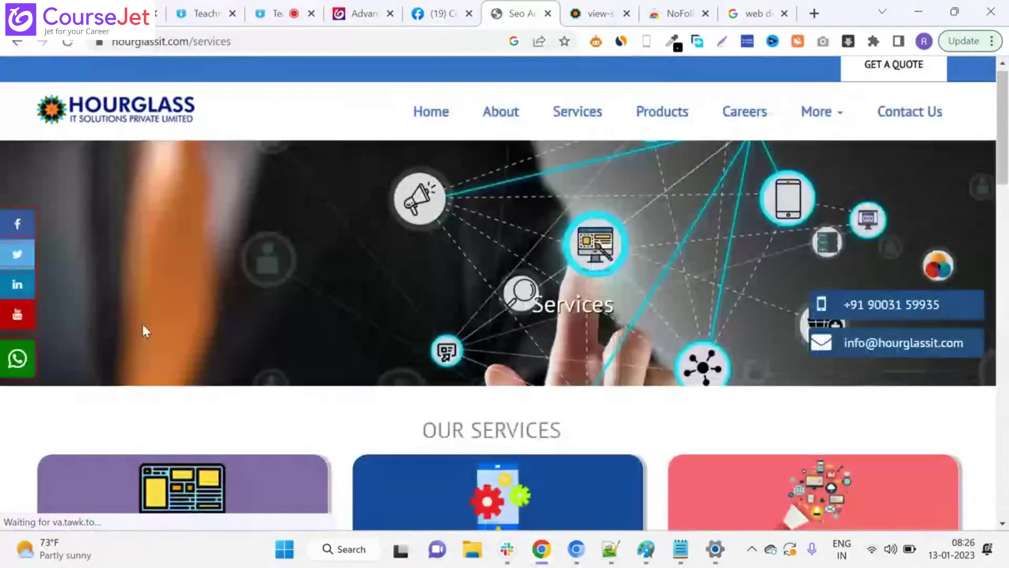
{"action": "scroll", "coordinate": [141, 322], "scroll_direction": "down", "scroll_amount": 3}
{"action": "scroll", "coordinate": [149, 322], "scroll_direction": "down", "scroll_amount": 2}
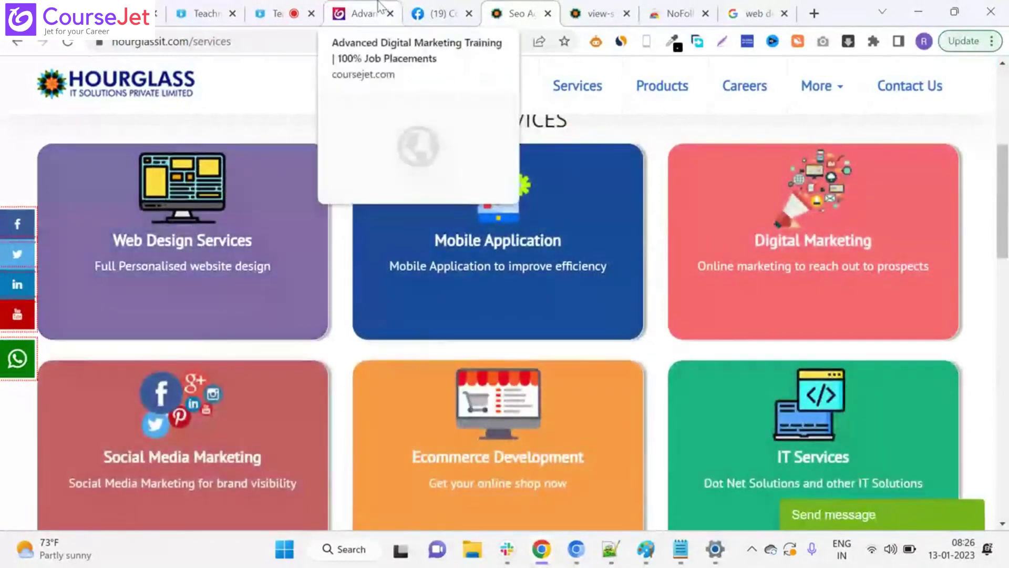
{"action": "left_click", "coordinate": [169, 231]}
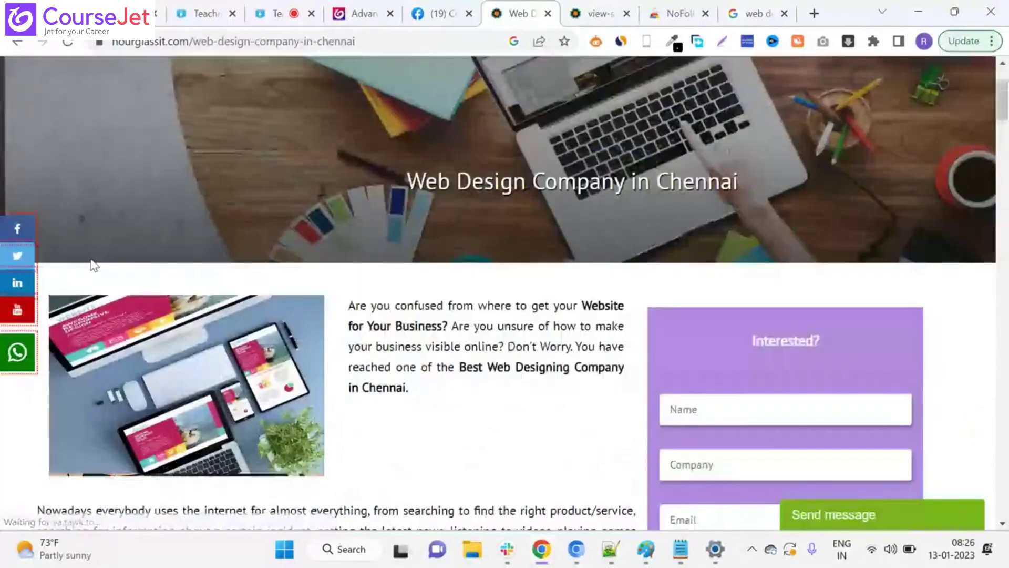
{"action": "scroll", "coordinate": [112, 230], "scroll_direction": "up", "scroll_amount": 2}
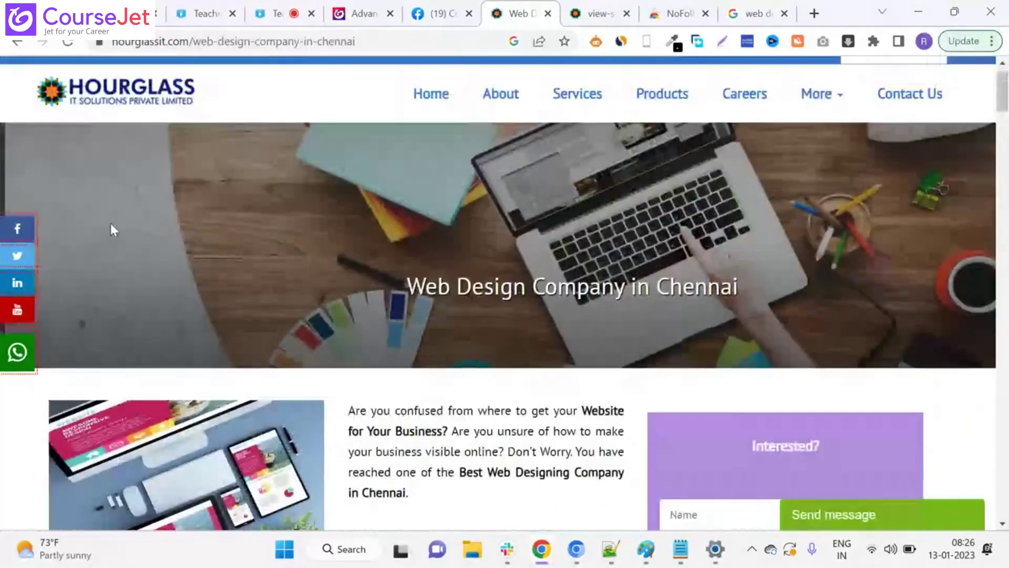
Look over the web design page and highlight its "Web Design Company in Chennai" banner heading
{"action": "scroll", "coordinate": [112, 230], "scroll_direction": "down", "scroll_amount": 5}
{"action": "scroll", "coordinate": [270, 289], "scroll_direction": "up", "scroll_amount": 2}
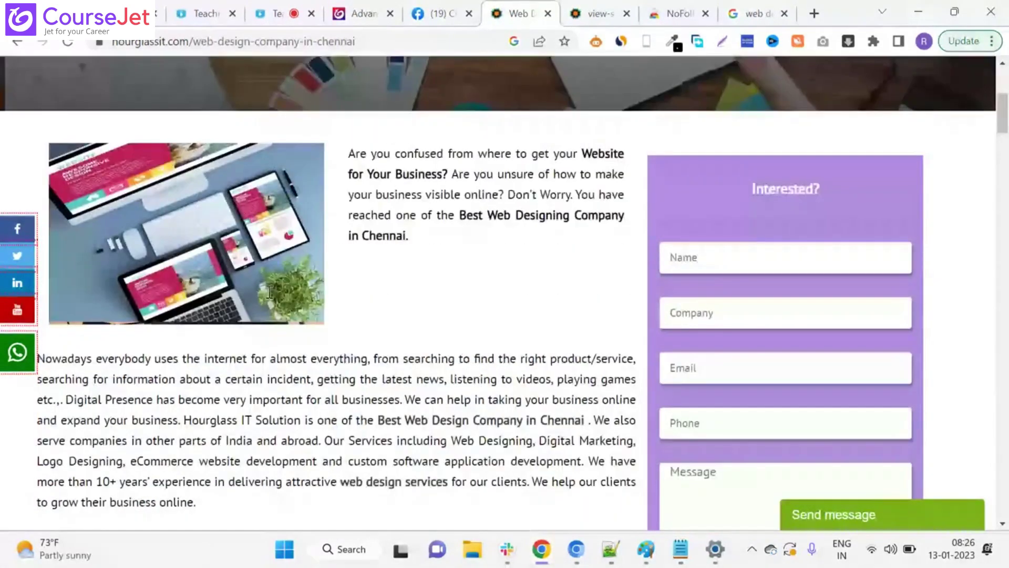
{"action": "scroll", "coordinate": [270, 293], "scroll_direction": "up", "scroll_amount": 5}
{"action": "scroll", "coordinate": [280, 292], "scroll_direction": "up", "scroll_amount": 1}
{"action": "left_click_drag", "start_coordinate": [279, 292], "coordinate": [755, 310]}
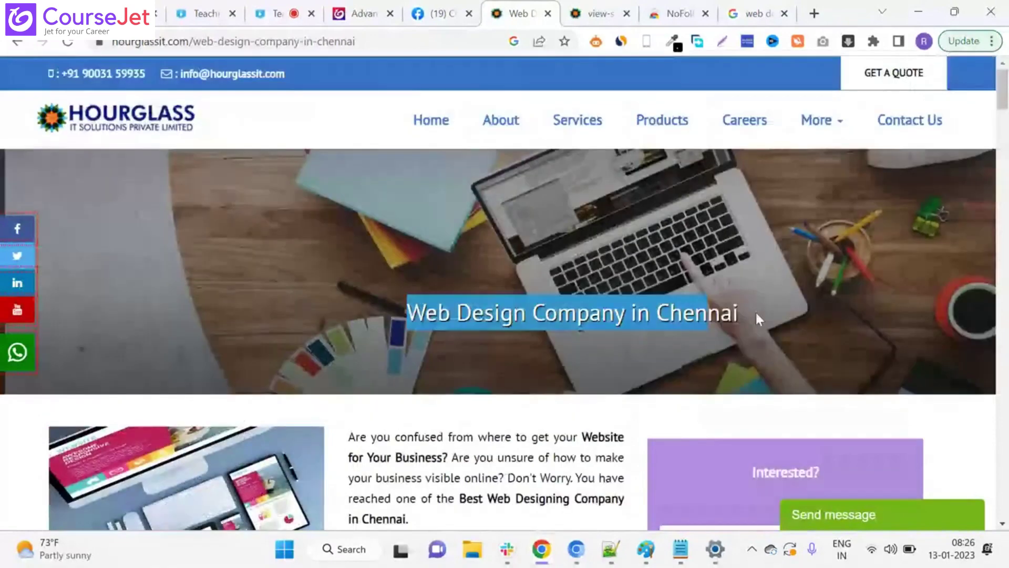
{"action": "left_click", "coordinate": [629, 404]}
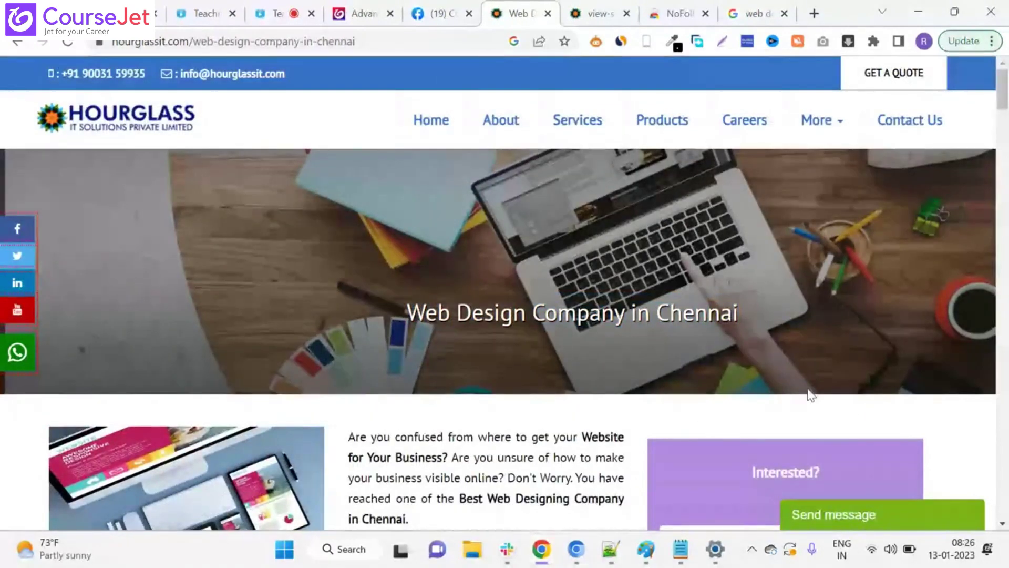
Inspect the "Web Design Company in Chennai" banner heading in the developer tools to examine its HTML tag
{"action": "key", "text": "ctrl+shift+i"}
{"action": "scroll", "coordinate": [360, 266], "scroll_direction": "down", "scroll_amount": 3}
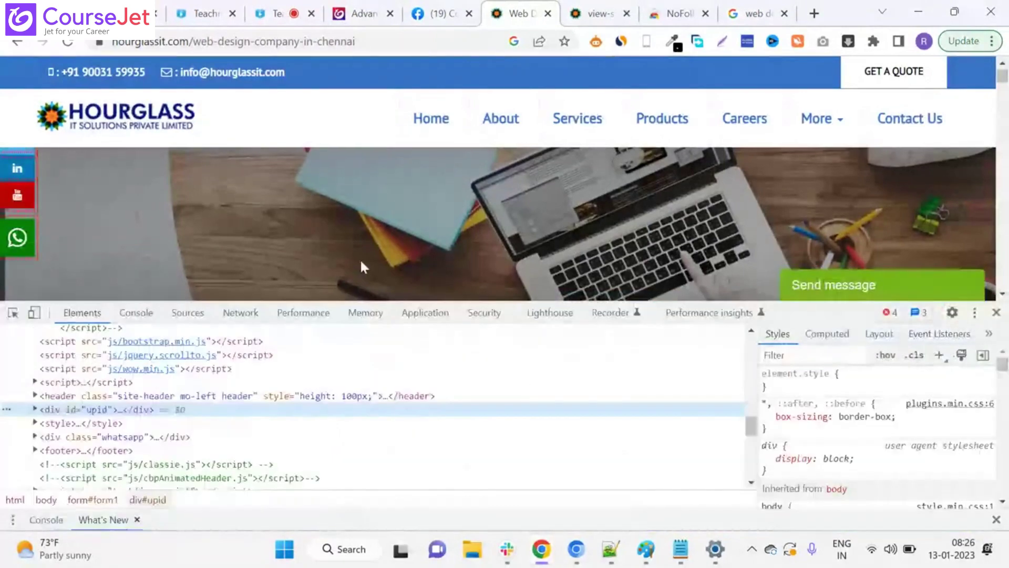
{"action": "key", "text": "ctrl+shift+c"}
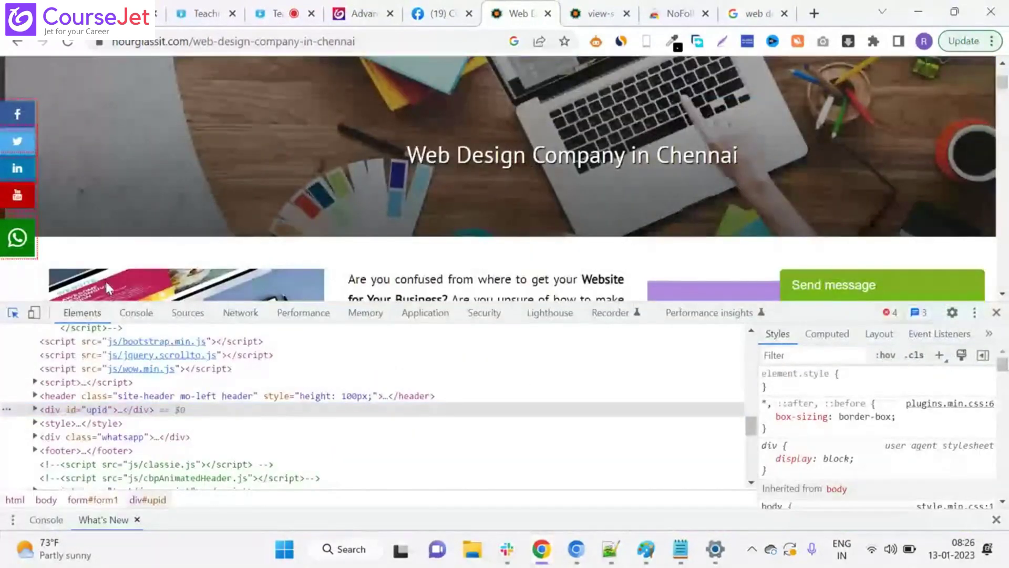
{"action": "left_click", "coordinate": [627, 153]}
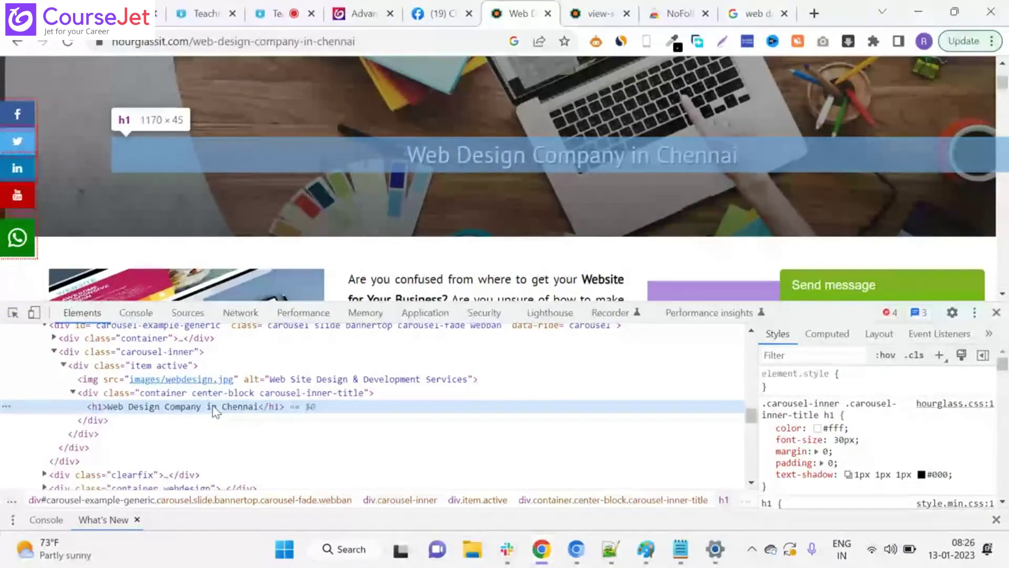
Return to the CourseJet course page and inspect the "Digital Marketing Certification Training" heading at its beginning to examine its HTML tag
{"action": "left_click", "coordinate": [351, 7]}
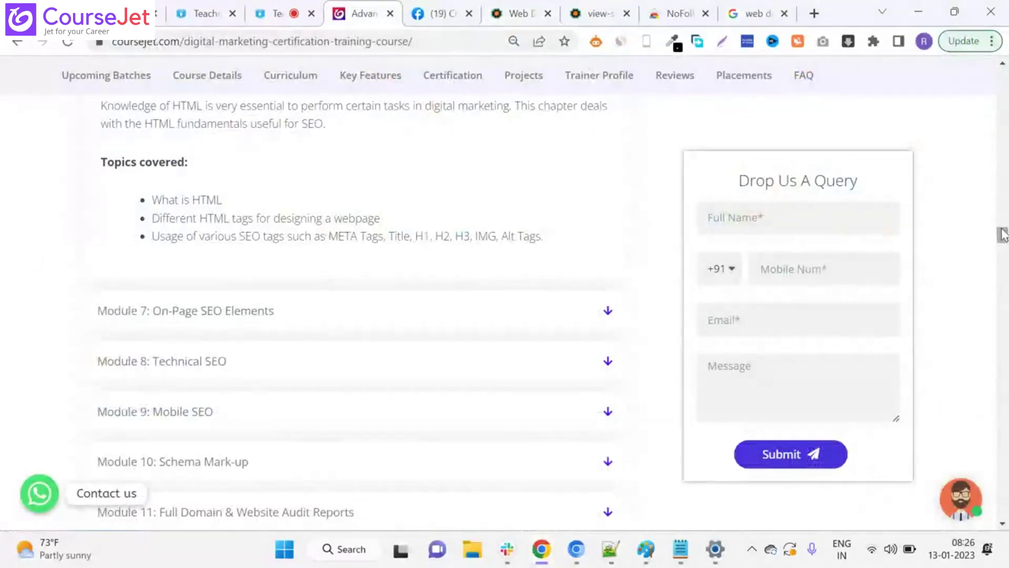
{"action": "left_click_drag", "start_coordinate": [1003, 235], "coordinate": [1005, 59]}
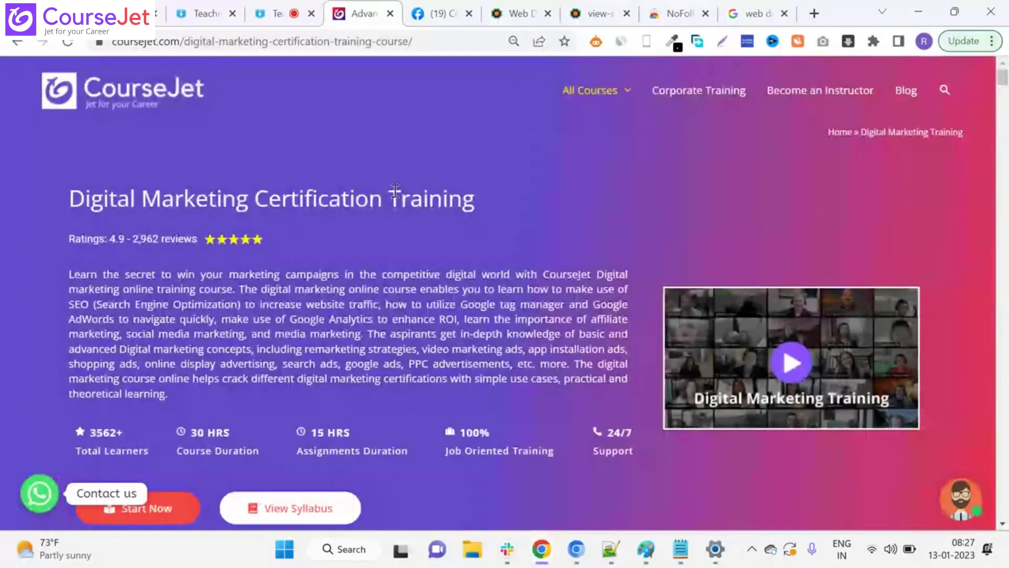
{"action": "right_click", "coordinate": [396, 216]}
{"action": "left_click", "coordinate": [456, 455]}
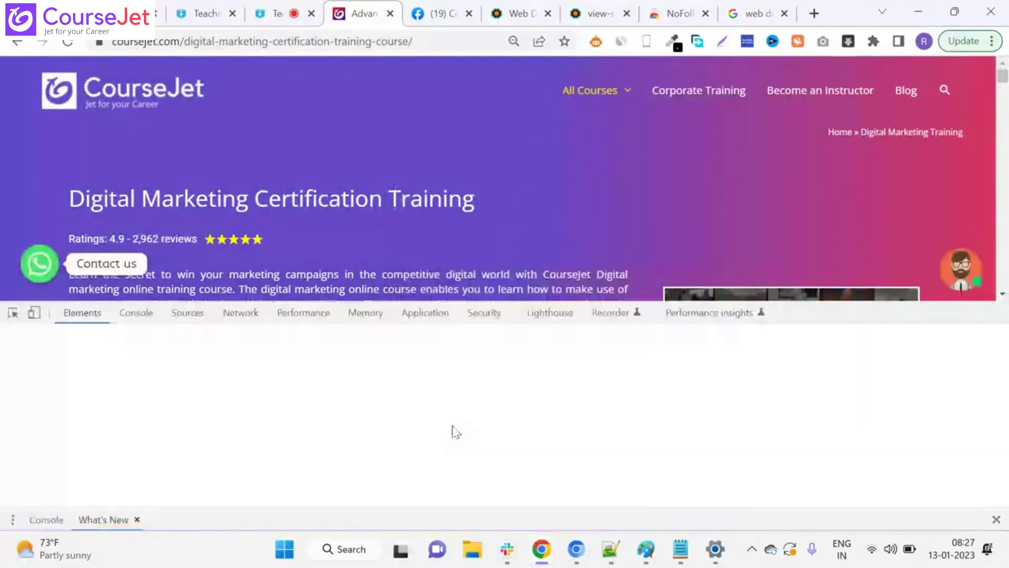
{"action": "left_click", "coordinate": [12, 312]}
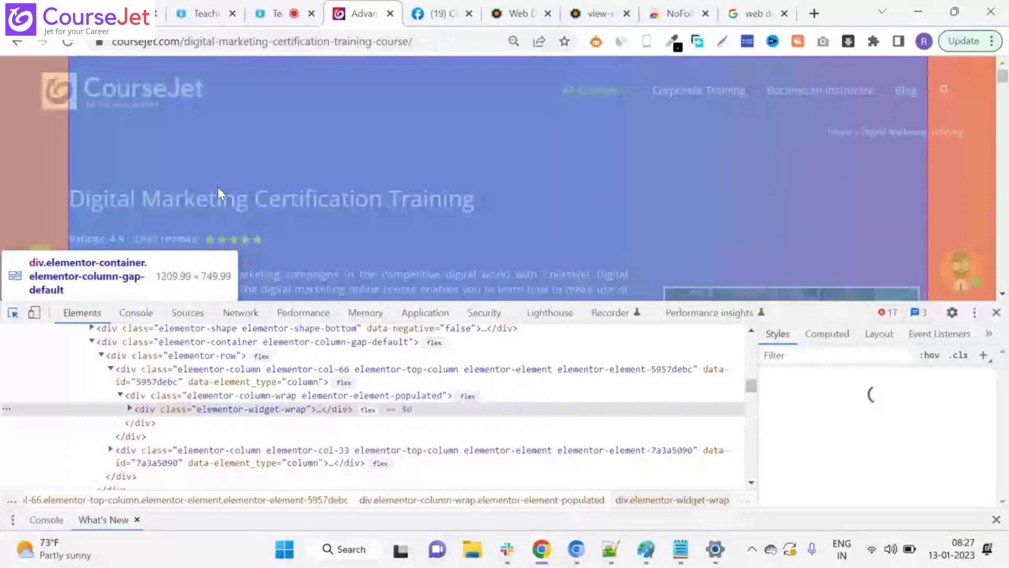
{"action": "triple_click", "coordinate": [110, 206]}
{"action": "left_click", "coordinate": [111, 206]}
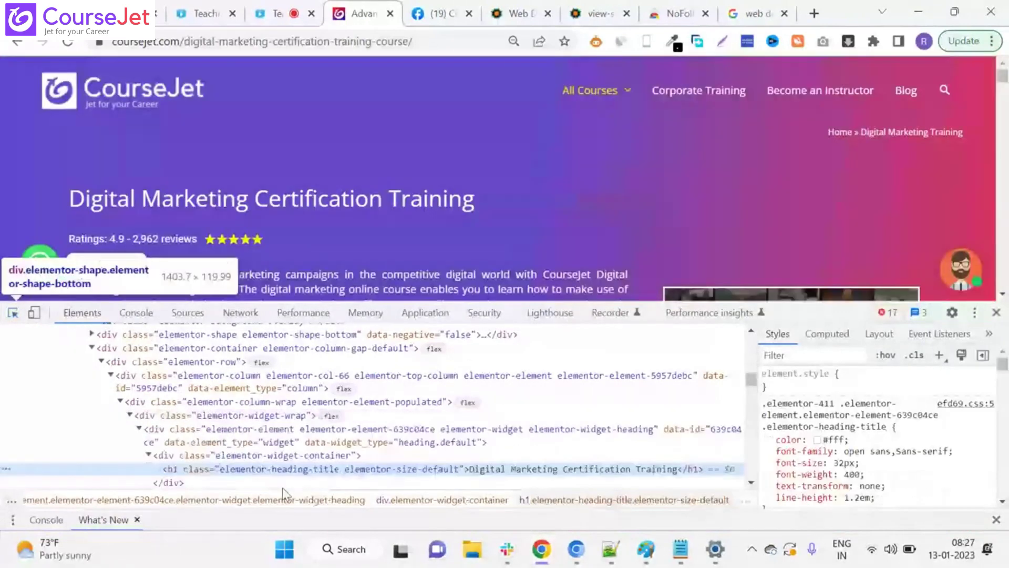
{"action": "scroll", "coordinate": [190, 409], "scroll_direction": "down", "scroll_amount": 3}
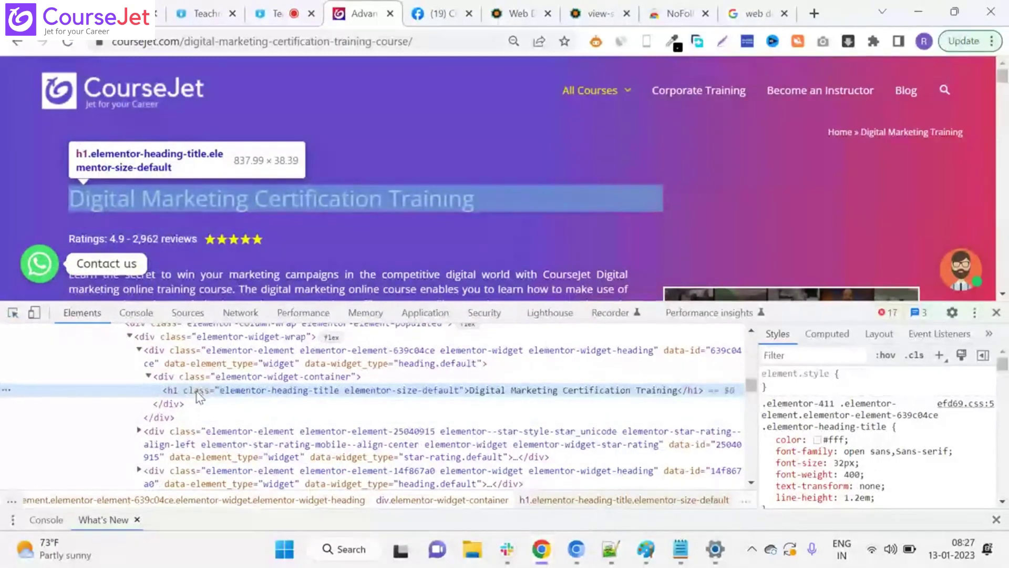
Close the developer tools and examine the section headings further down the CourseJet course page
{"action": "scroll", "coordinate": [37, 205], "scroll_direction": "down", "scroll_amount": 4}
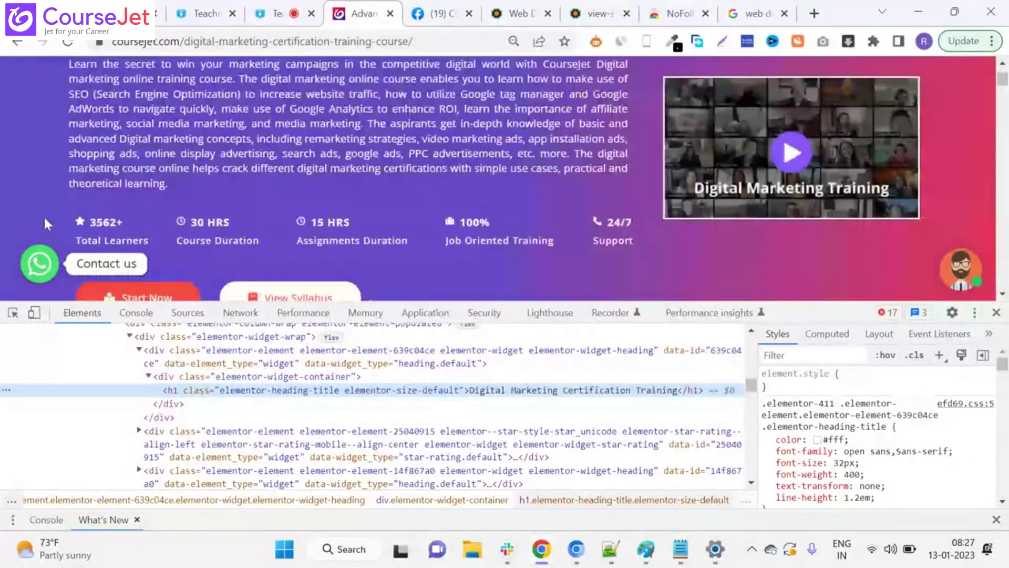
{"action": "scroll", "coordinate": [45, 223], "scroll_direction": "down", "scroll_amount": 5}
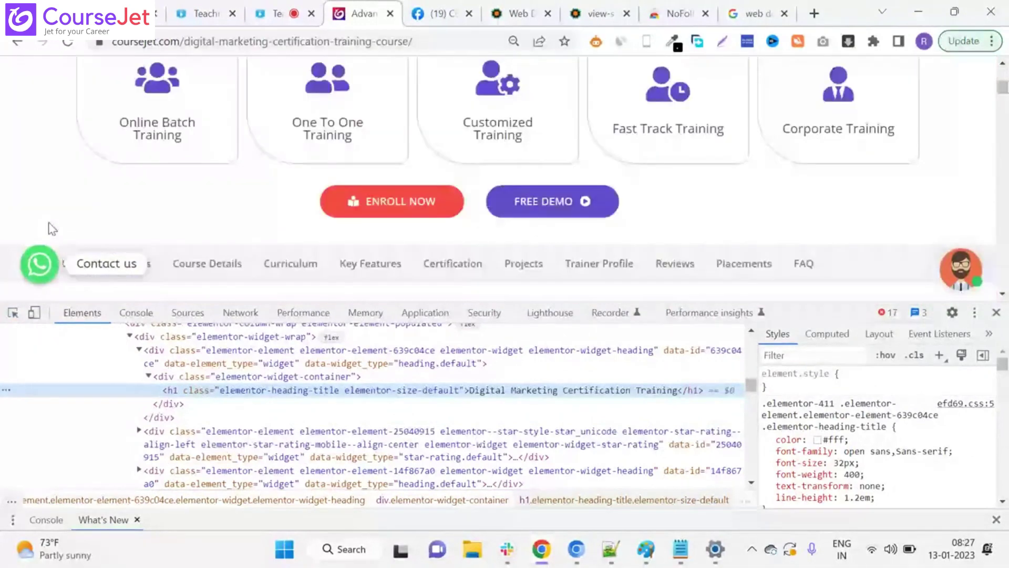
{"action": "scroll", "coordinate": [51, 229], "scroll_direction": "down", "scroll_amount": 3}
{"action": "left_click", "coordinate": [996, 312]}
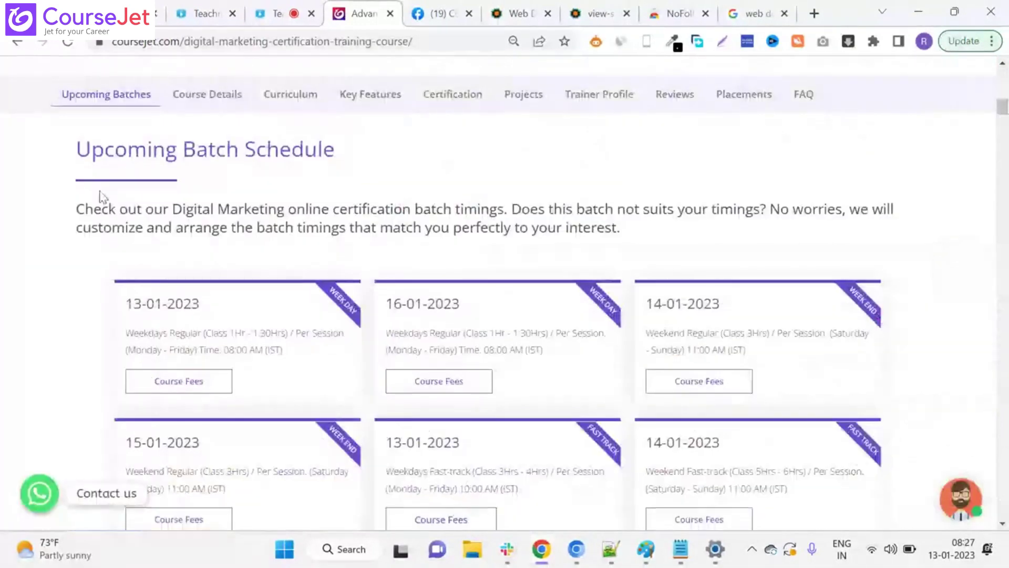
{"action": "scroll", "coordinate": [463, 96], "scroll_direction": "up", "scroll_amount": 5}
{"action": "scroll", "coordinate": [214, 247], "scroll_direction": "down", "scroll_amount": 9}
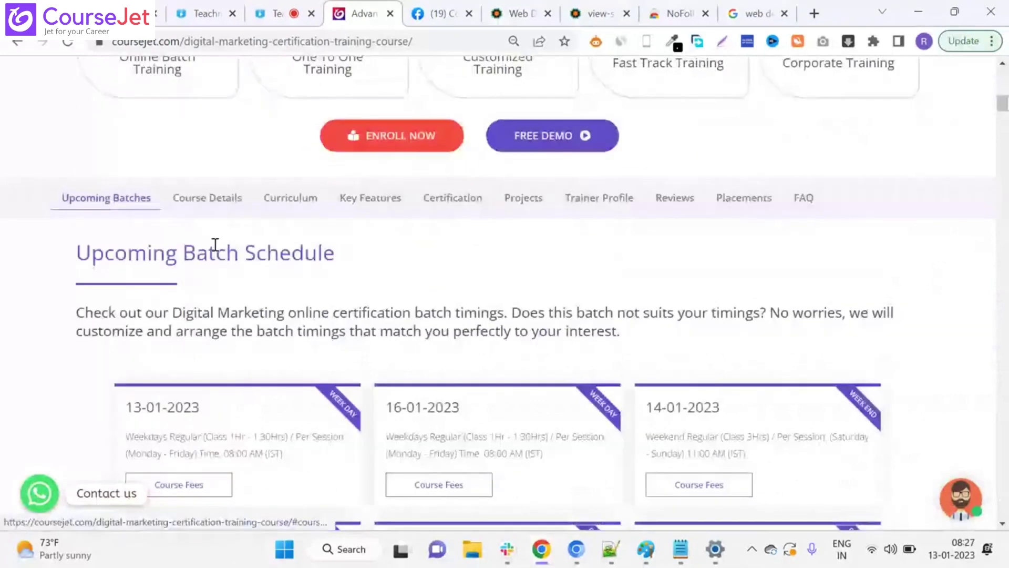
{"action": "scroll", "coordinate": [88, 303], "scroll_direction": "down", "scroll_amount": 4}
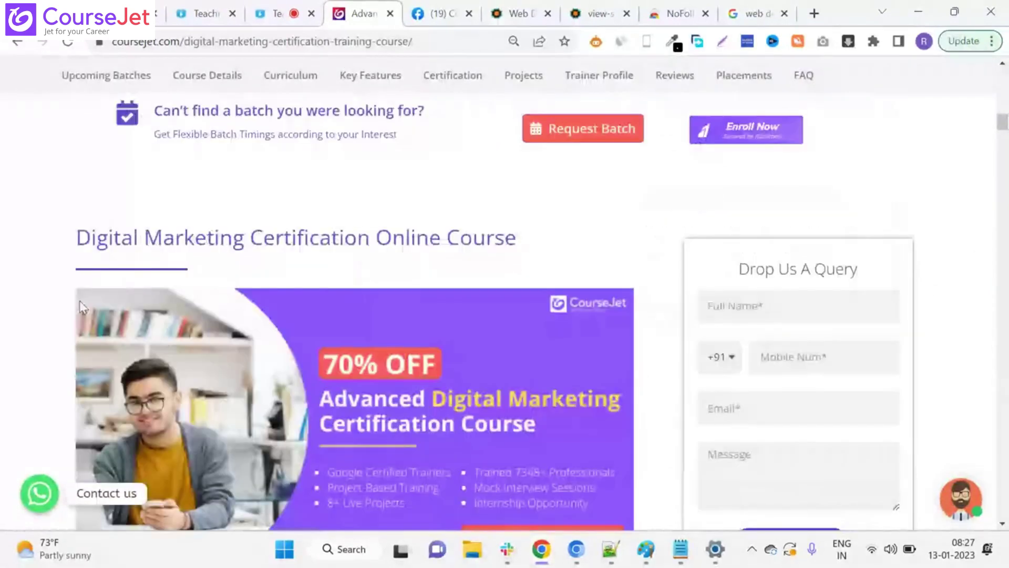
Open wordhtml.com in a new browser tab
{"action": "left_click", "coordinate": [815, 14]}
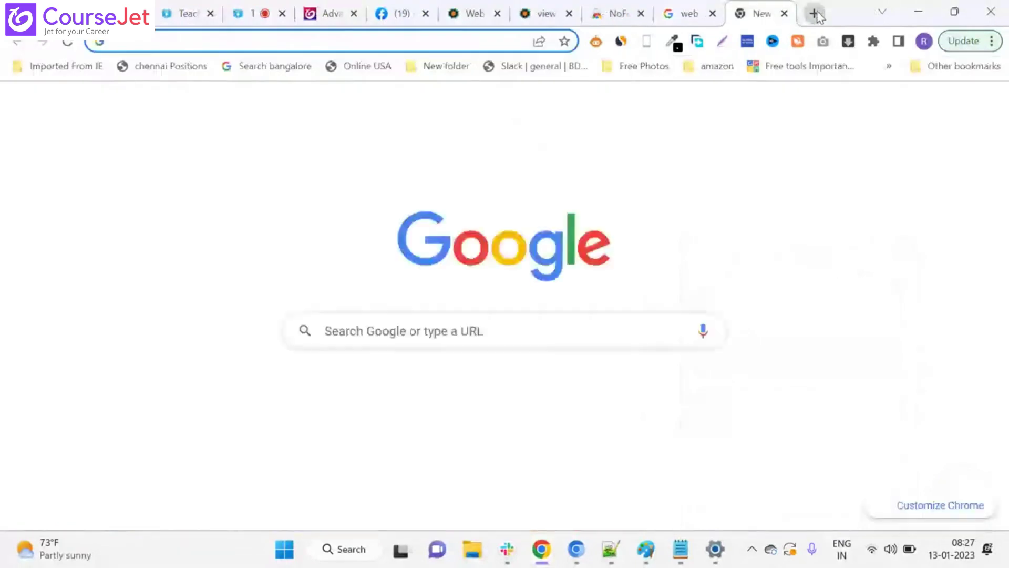
{"action": "type", "text": "w"}
{"action": "key", "text": "Return"}
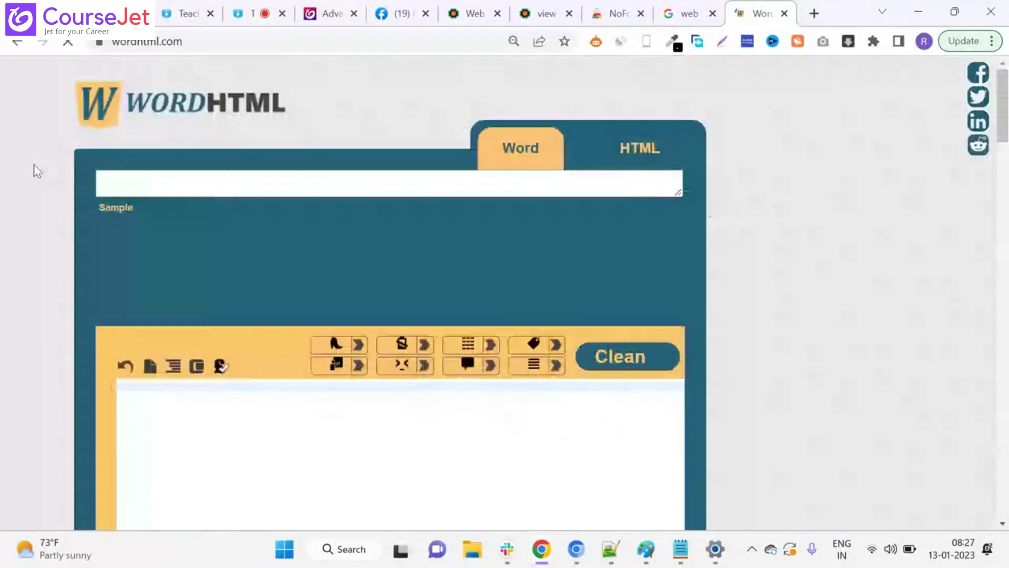
Enter the text "Digital marketing course" in the Word editor
{"action": "left_click", "coordinate": [308, 289]}
{"action": "type", "text": "Digi"}
{"action": "type", "text": "tal m"}
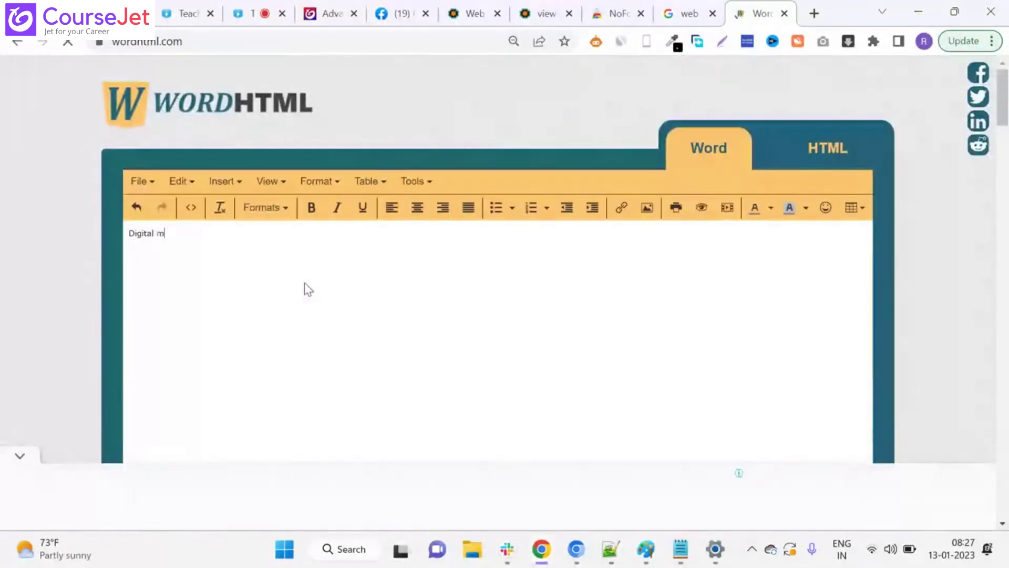
{"action": "type", "text": "arketing "}
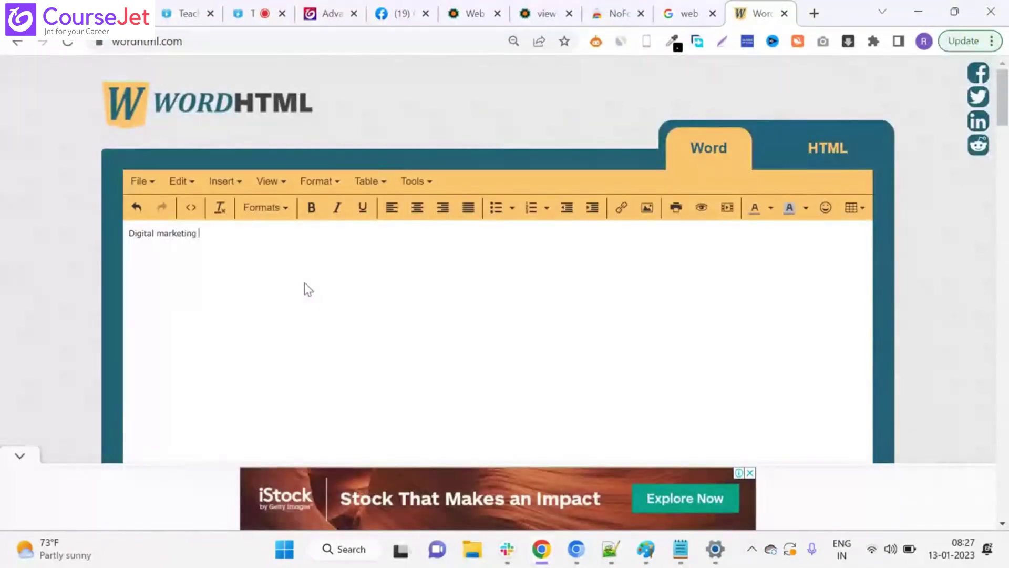
{"action": "type", "text": "course"}
Highlight the "Digital marketing course" text, examine its generated HTML code, and return to the Word view
{"action": "left_click_drag", "start_coordinate": [237, 236], "coordinate": [58, 226]}
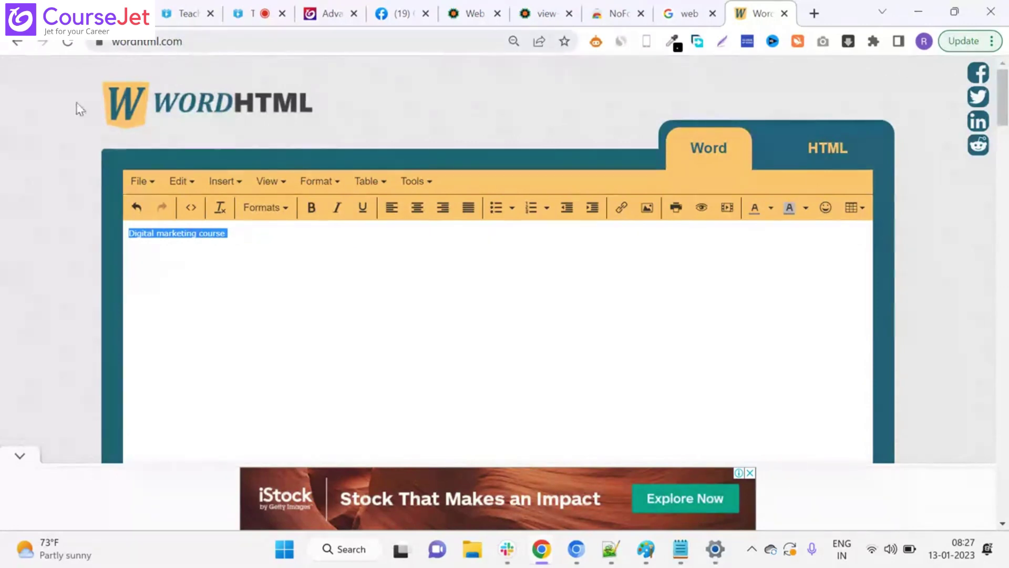
{"action": "left_click", "coordinate": [835, 151]}
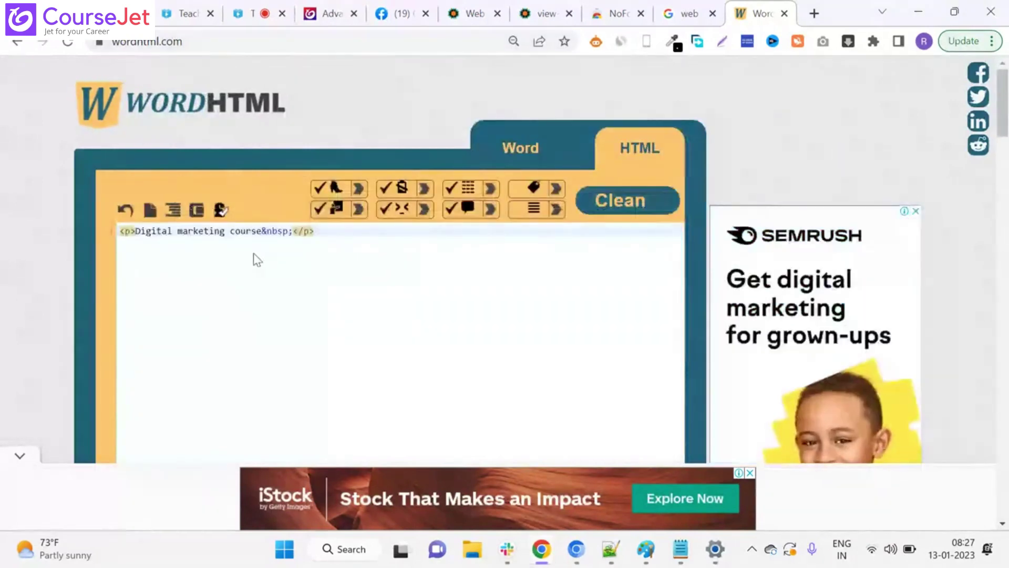
{"action": "left_click", "coordinate": [498, 141]}
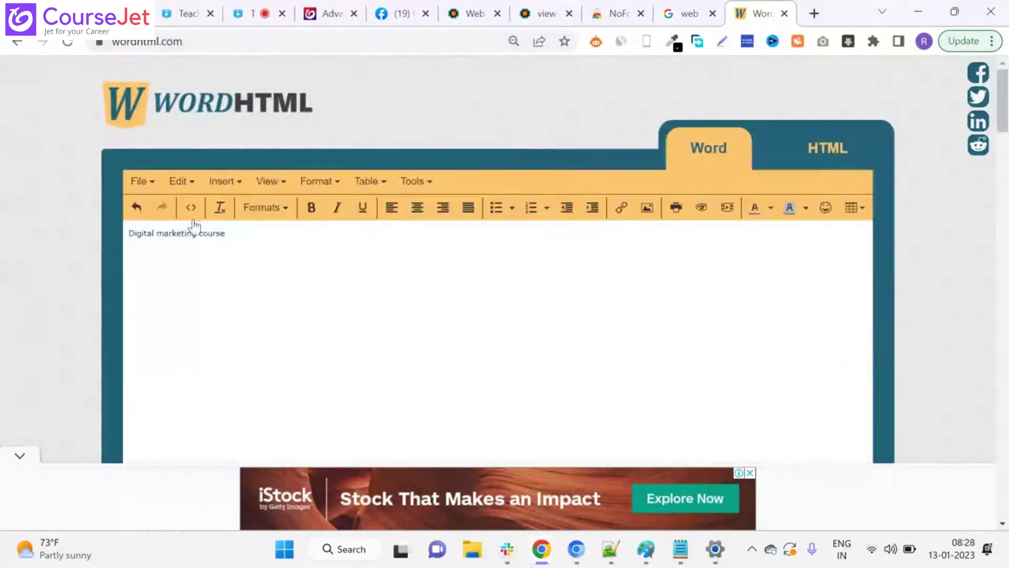
Format "Digital marketing course" as Heading 1, check its HTML code, and return to the Word view
{"action": "left_click_drag", "start_coordinate": [257, 248], "coordinate": [99, 228]}
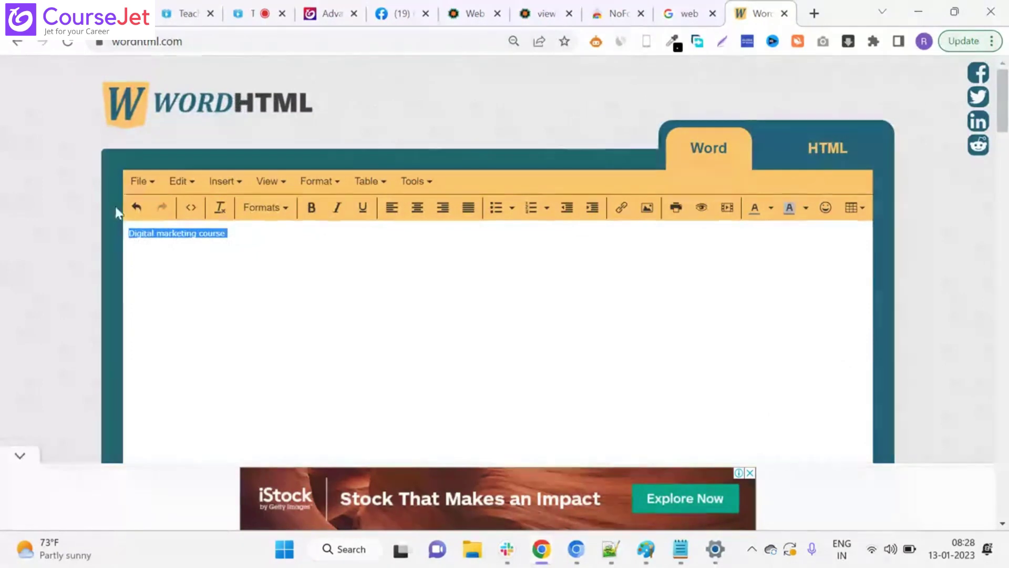
{"action": "left_click", "coordinate": [247, 209]}
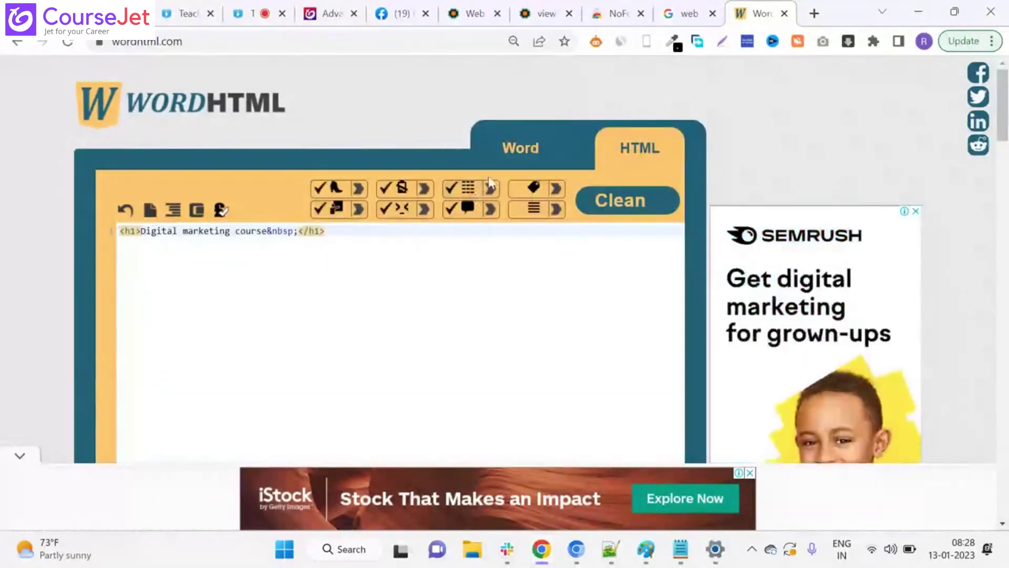
{"action": "left_click", "coordinate": [517, 148]}
Duplicate the "Digital marketing course" heading onto a new line below it
{"action": "left_click_drag", "start_coordinate": [350, 241], "coordinate": [119, 241]}
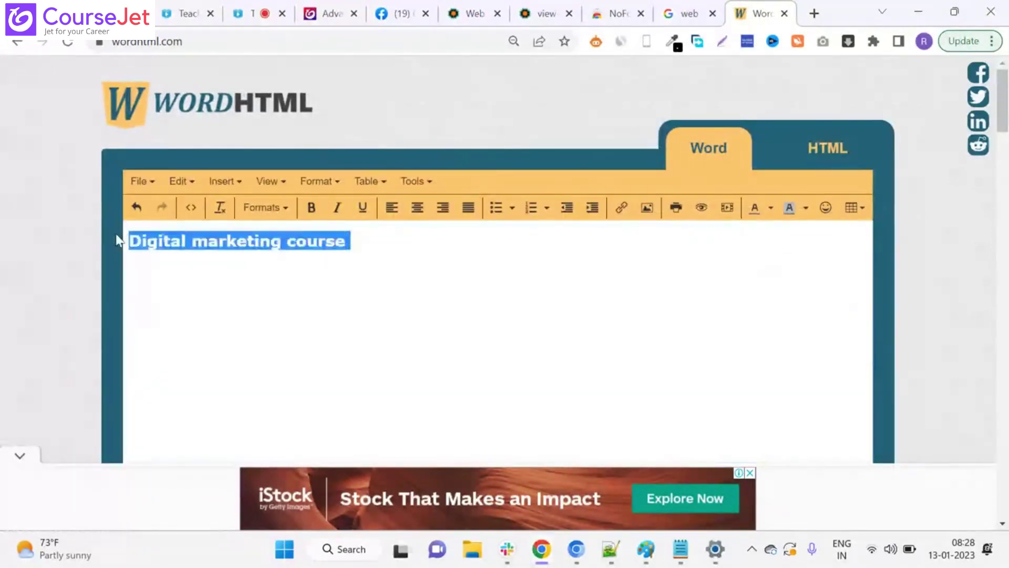
{"action": "left_click", "coordinate": [355, 252]}
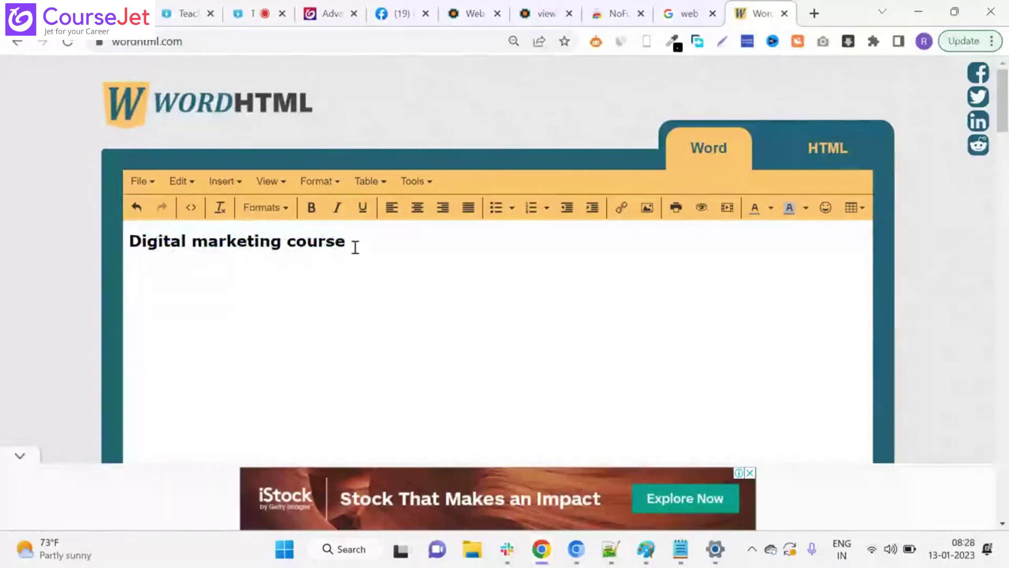
{"action": "left_click_drag", "start_coordinate": [340, 241], "coordinate": [124, 240]}
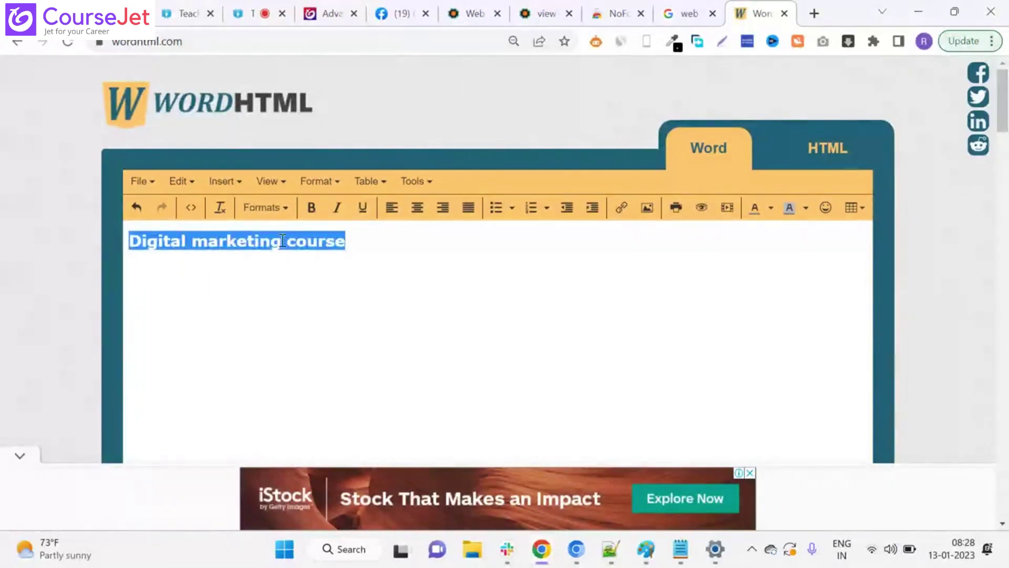
{"action": "key", "text": "ctrl+c"}
{"action": "left_click", "coordinate": [348, 243]}
{"action": "key", "text": "Return"}
{"action": "key", "text": "ctrl+v"}
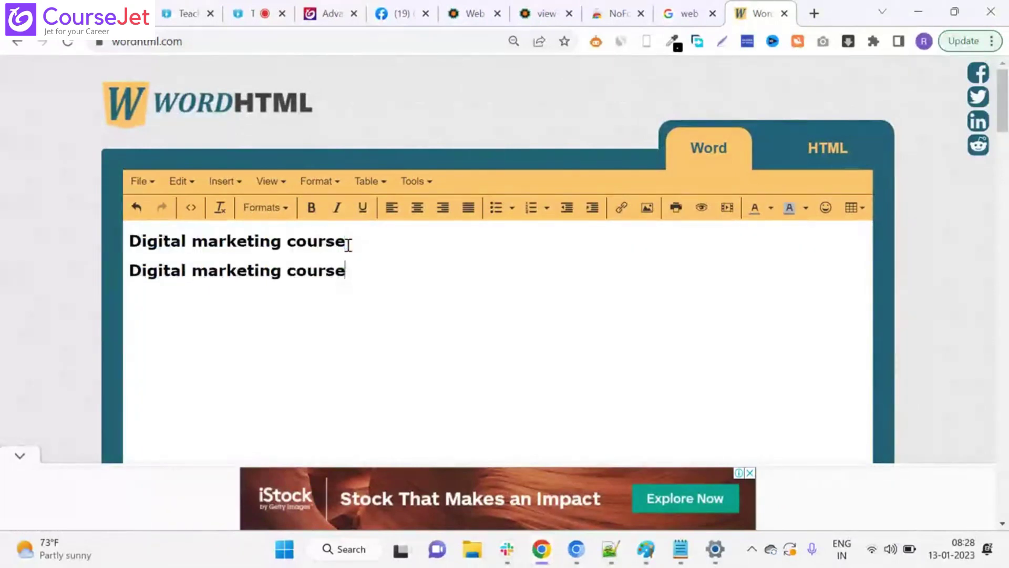
Format the second "Digital marketing course" line as Heading 2
{"action": "left_click_drag", "start_coordinate": [335, 270], "coordinate": [79, 282]}
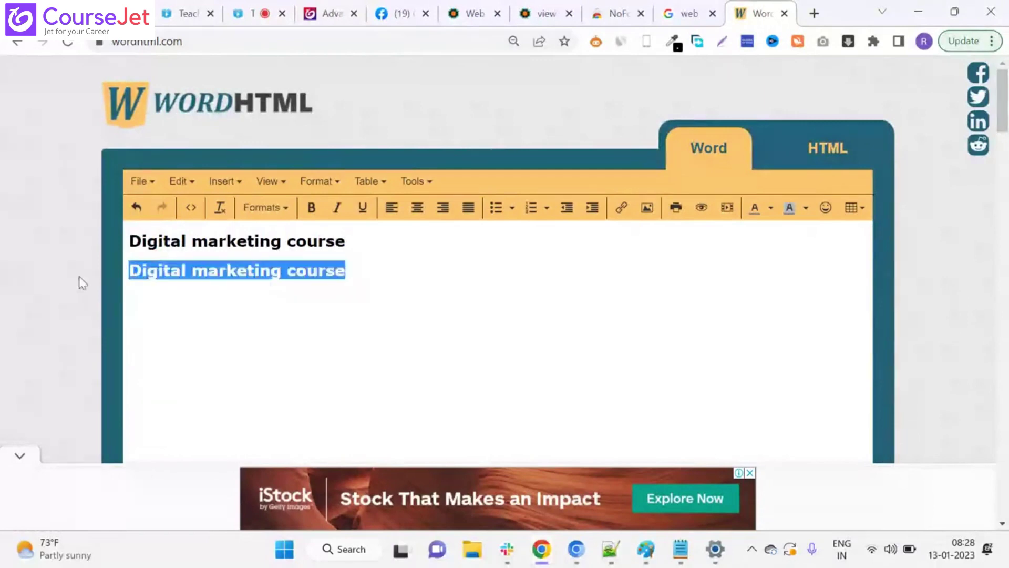
{"action": "left_click", "coordinate": [264, 209]}
{"action": "left_click", "coordinate": [284, 268]}
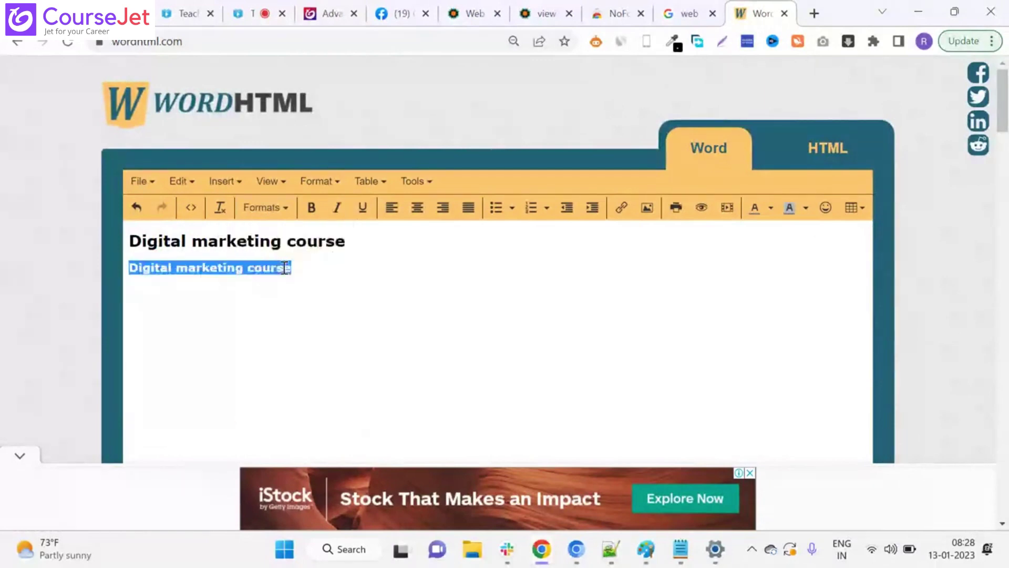
{"action": "left_click", "coordinate": [334, 283]}
Examine the opening and closing h2 tags in the generated HTML code, and return to the Word view
{"action": "left_click", "coordinate": [805, 158]}
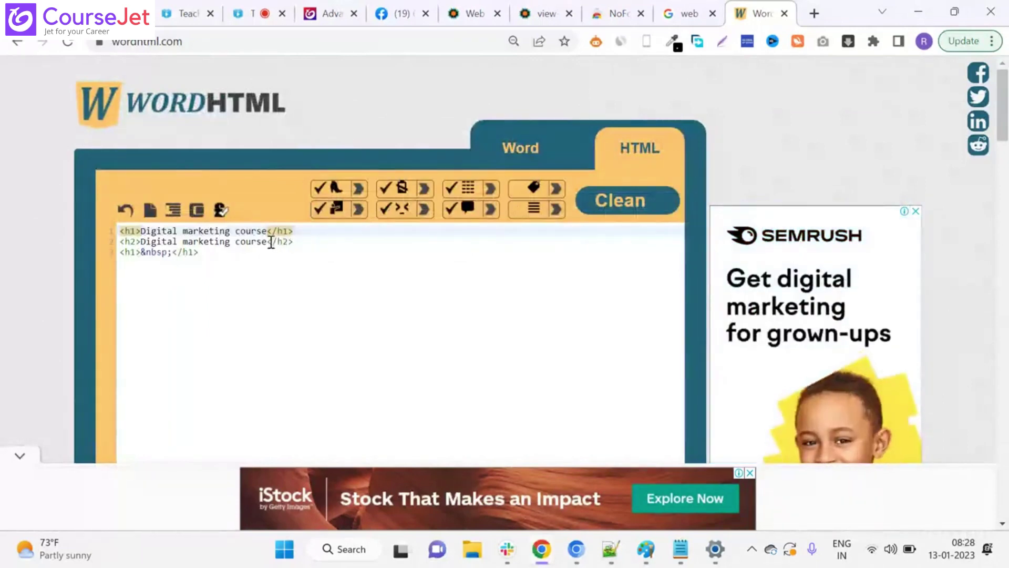
{"action": "left_click", "coordinate": [255, 279]}
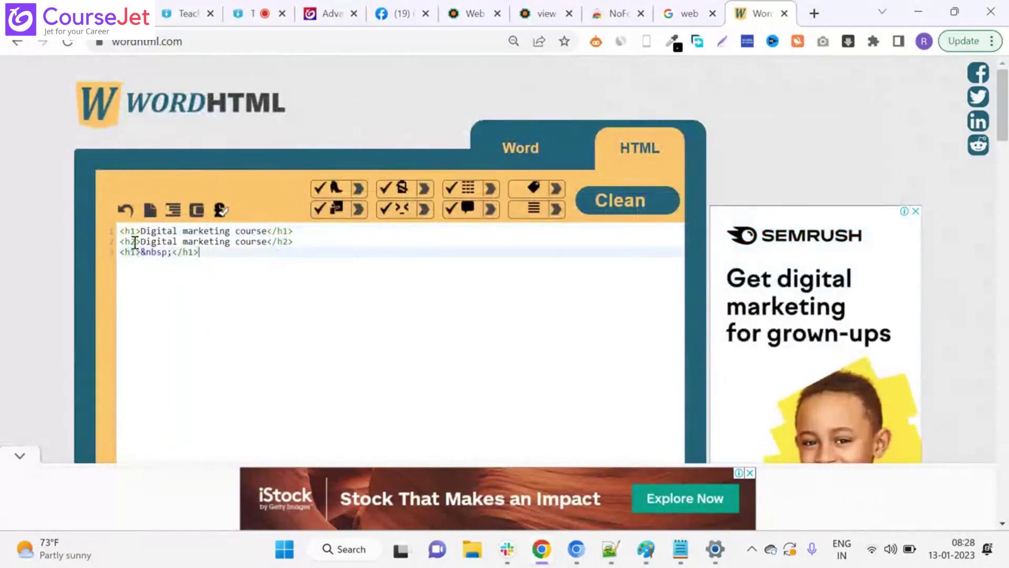
{"action": "left_click_drag", "start_coordinate": [135, 243], "coordinate": [120, 244]}
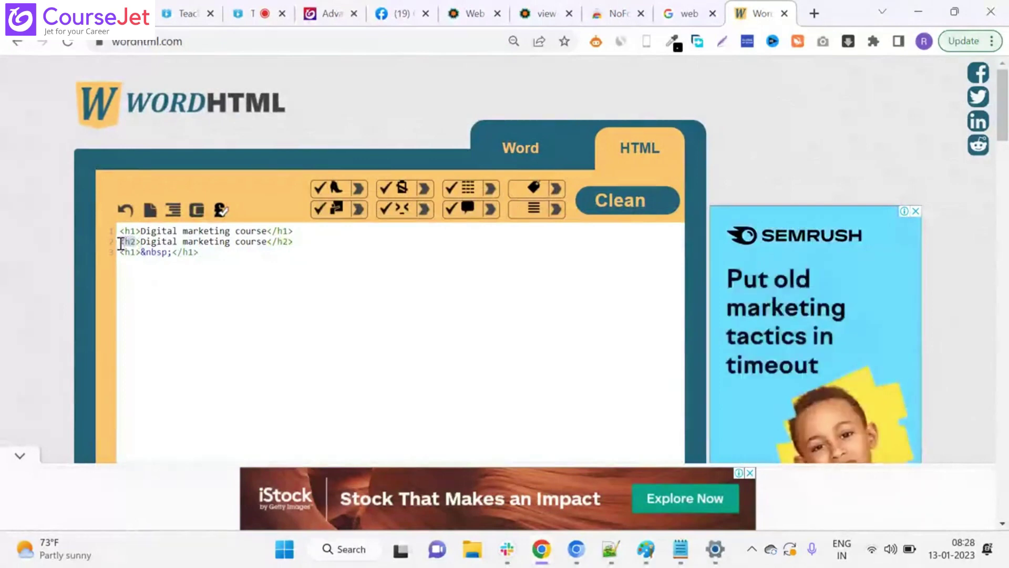
{"action": "left_click_drag", "start_coordinate": [273, 242], "coordinate": [293, 245]}
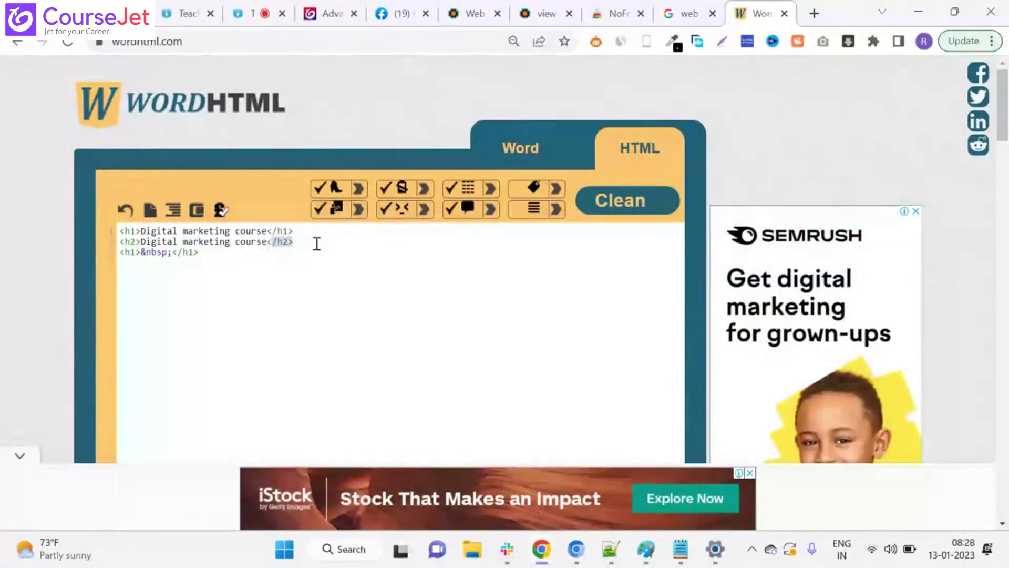
{"action": "left_click", "coordinate": [506, 149]}
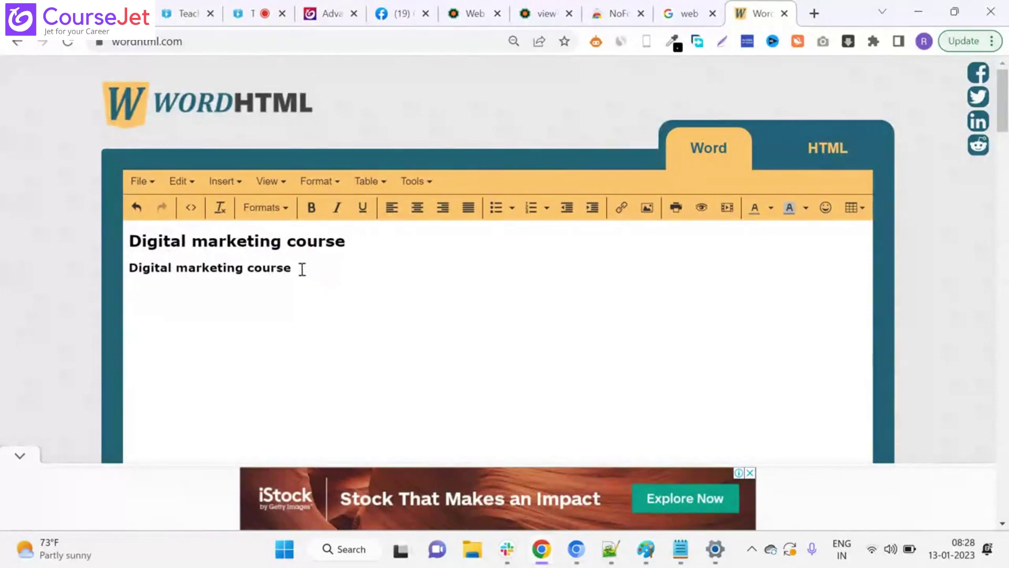
Duplicate the Heading 2 "Digital marketing course" text below it and format the copy as Heading 3
{"action": "left_click_drag", "start_coordinate": [298, 268], "coordinate": [126, 272]}
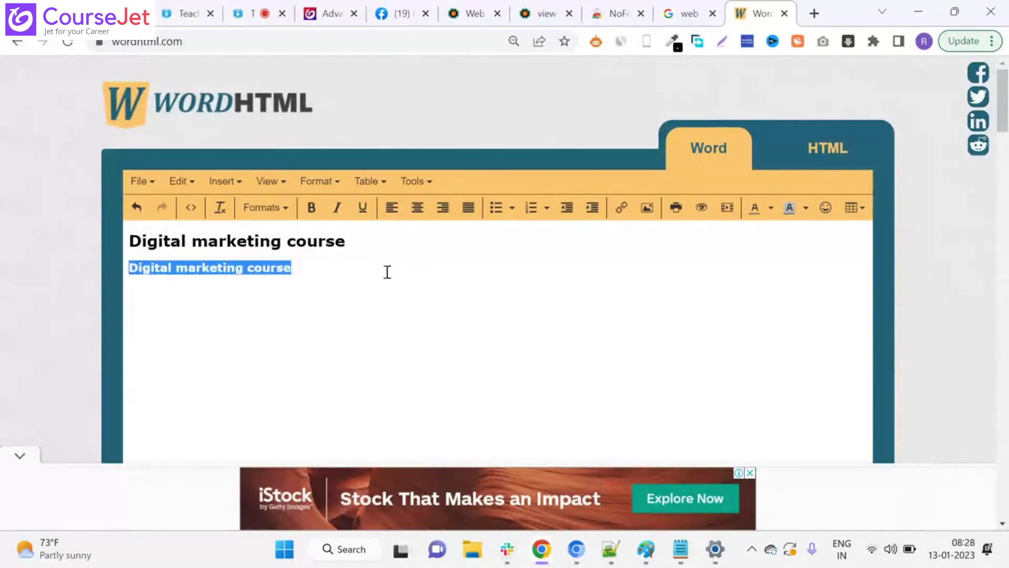
{"action": "left_click", "coordinate": [371, 278]}
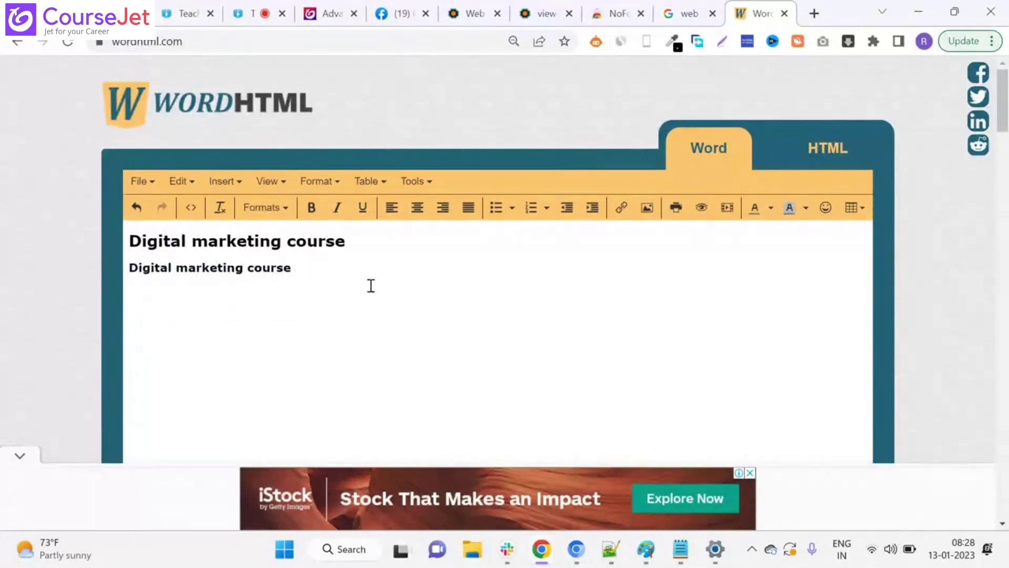
{"action": "key", "text": "Return"}
{"action": "key", "text": "ctrl+v"}
{"action": "left_click_drag", "start_coordinate": [305, 321], "coordinate": [120, 322]}
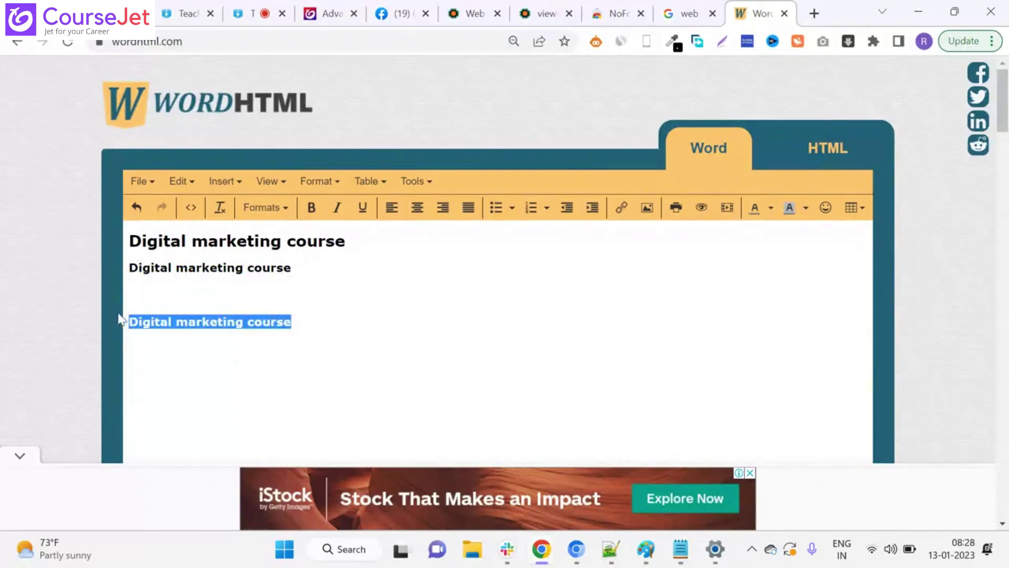
{"action": "left_click", "coordinate": [265, 208]}
{"action": "left_click", "coordinate": [284, 284]}
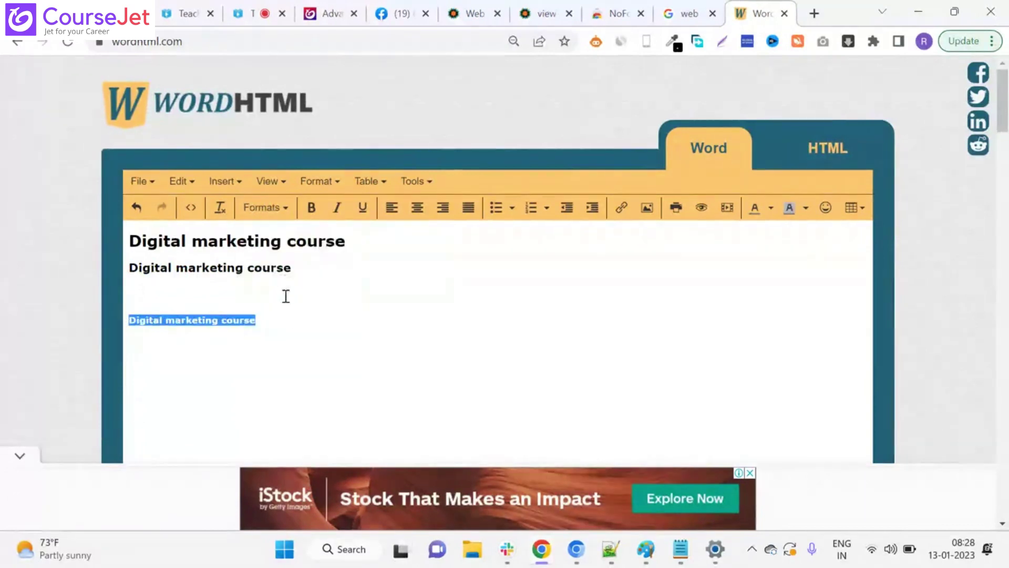
{"action": "left_click", "coordinate": [143, 302]}
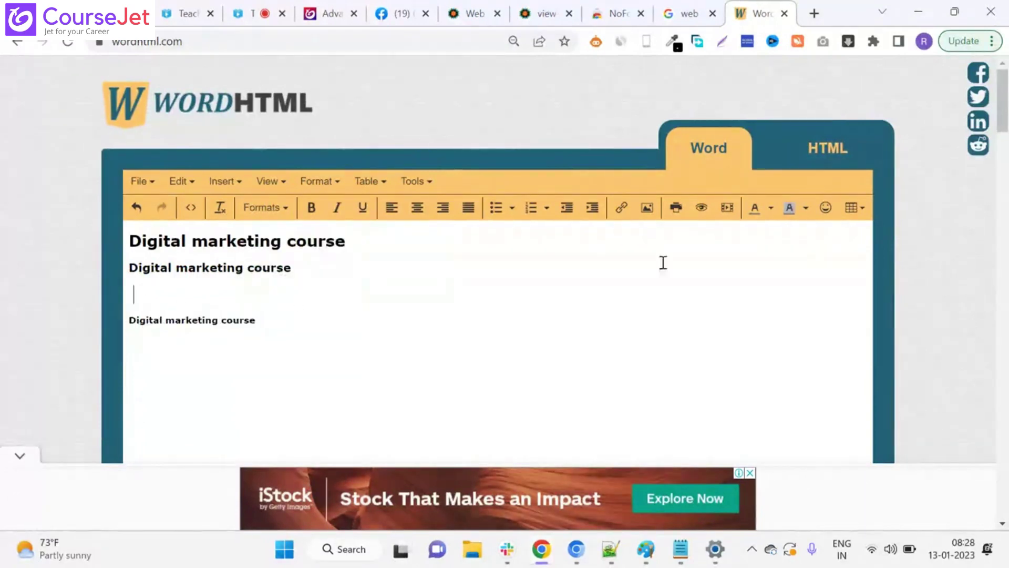
Examine the h3 line in the generated HTML code, and return to the Word view
{"action": "left_click", "coordinate": [836, 150]}
{"action": "left_click_drag", "start_coordinate": [297, 262], "coordinate": [126, 264]}
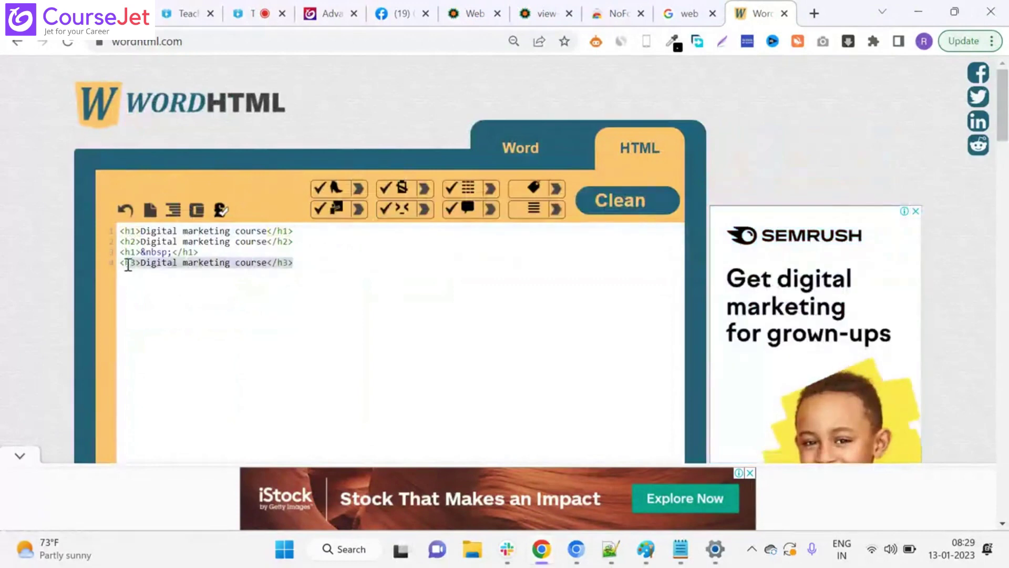
{"action": "left_click", "coordinate": [309, 281]}
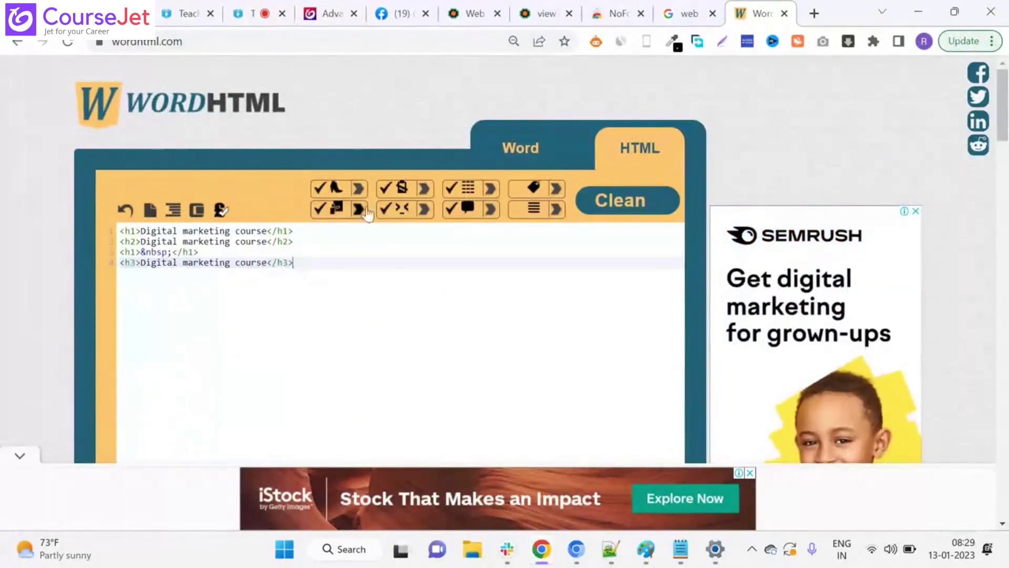
{"action": "left_click", "coordinate": [506, 152]}
Remove the empty line above the Heading 3 text, and highlight each of the three headings in turn to compare them
{"action": "left_click", "coordinate": [244, 305]}
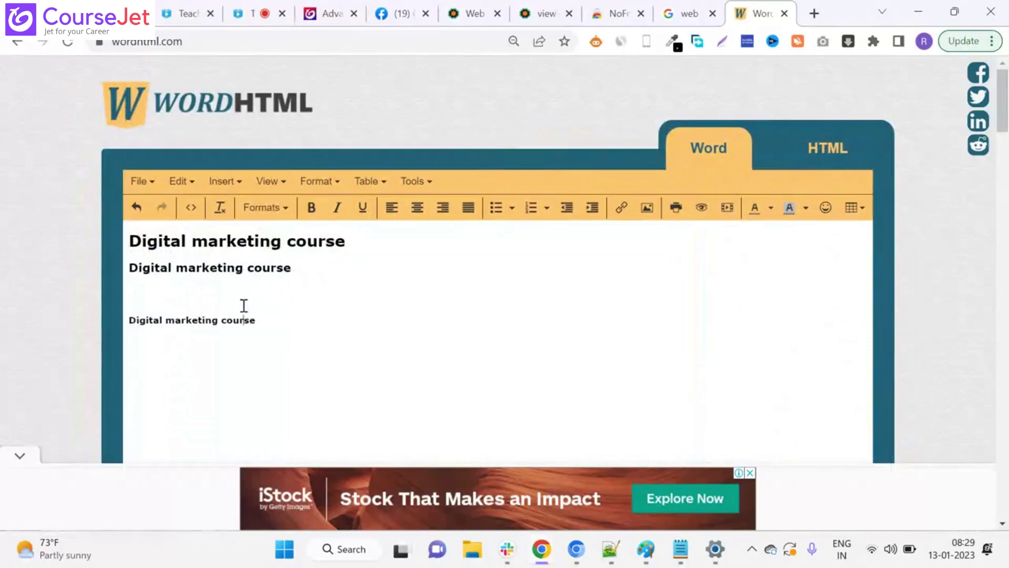
{"action": "left_click", "coordinate": [180, 301]}
{"action": "key", "text": "BackSpace"}
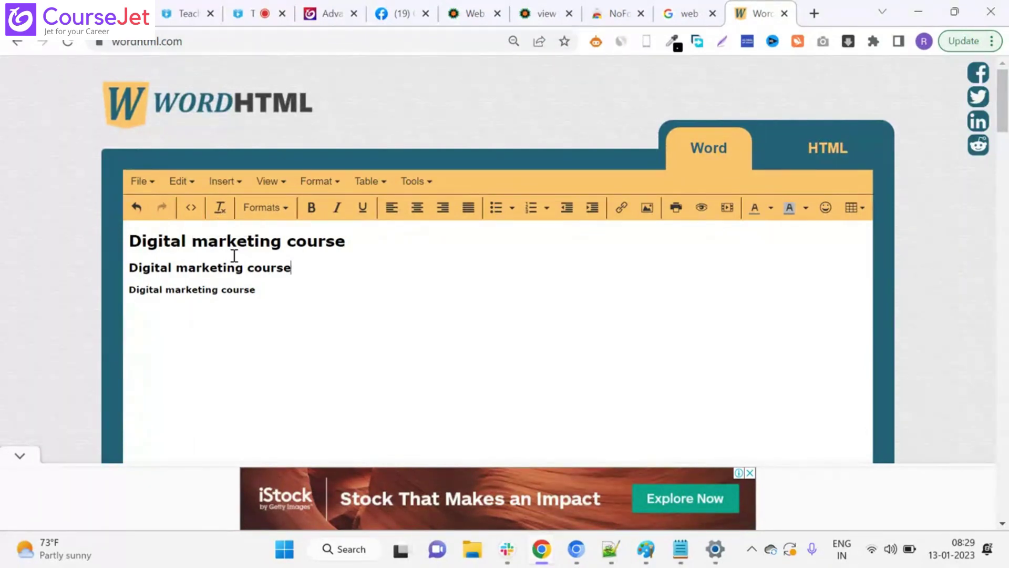
{"action": "left_click_drag", "start_coordinate": [362, 258], "coordinate": [93, 246]}
{"action": "left_click_drag", "start_coordinate": [297, 269], "coordinate": [109, 267]}
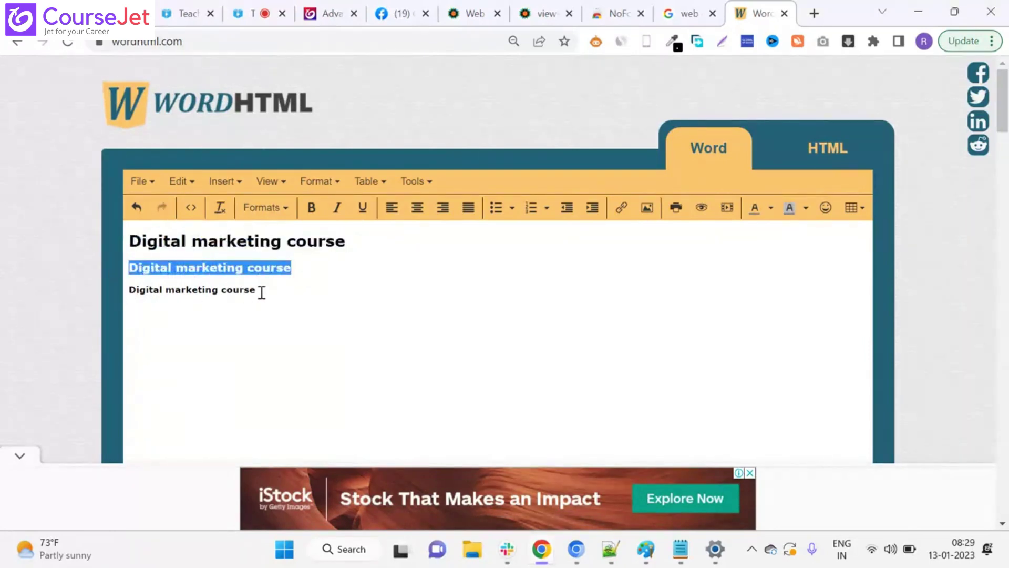
{"action": "left_click_drag", "start_coordinate": [260, 291], "coordinate": [126, 302]}
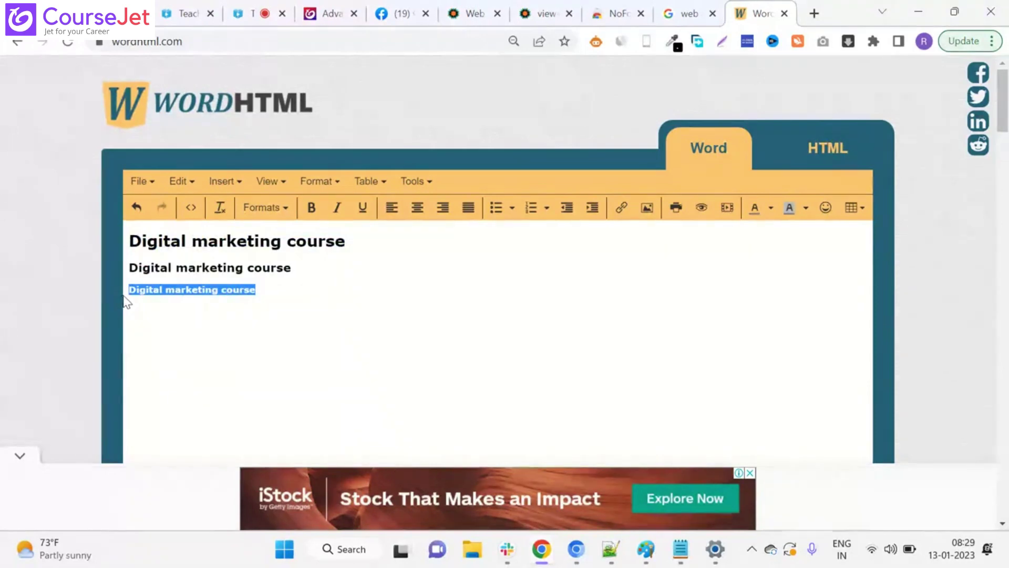
{"action": "left_click", "coordinate": [176, 320]}
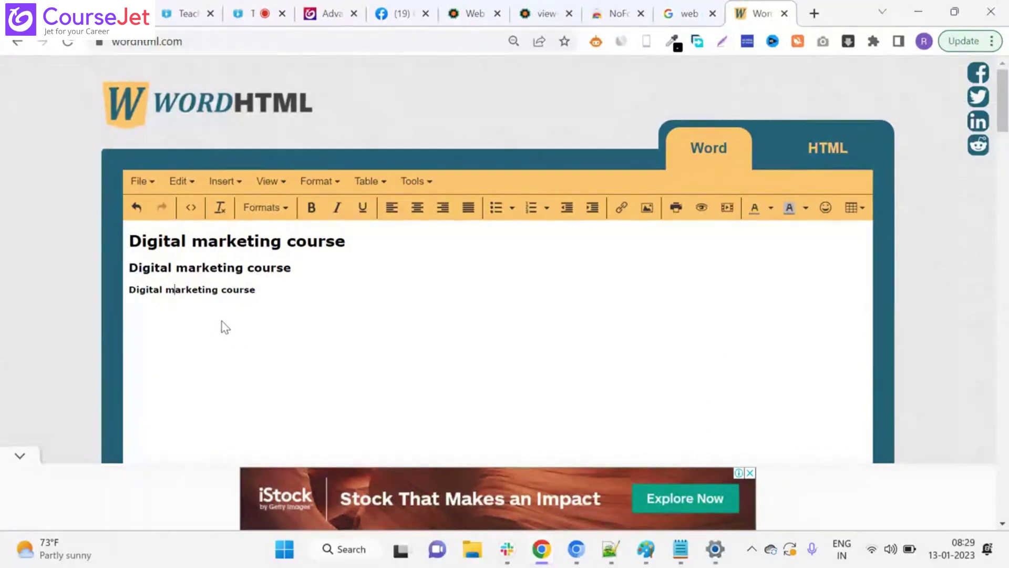
Review the topics covered under Module 6: HTML Basics in the CourseJet digital marketing course curriculum
{"action": "left_click", "coordinate": [327, 8]}
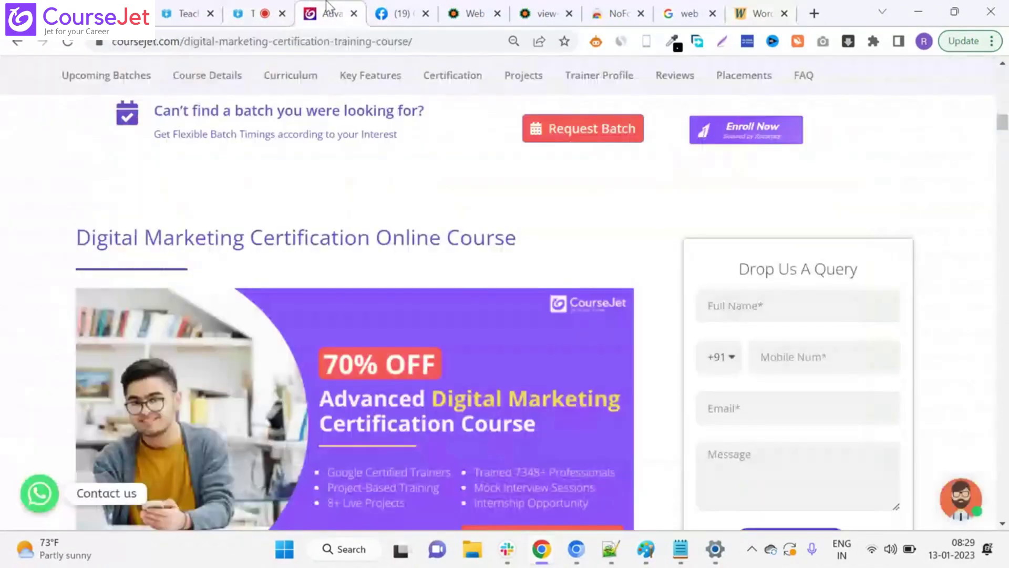
{"action": "scroll", "coordinate": [3, 240], "scroll_direction": "up", "scroll_amount": 5}
{"action": "scroll", "coordinate": [2, 240], "scroll_direction": "down", "scroll_amount": 8}
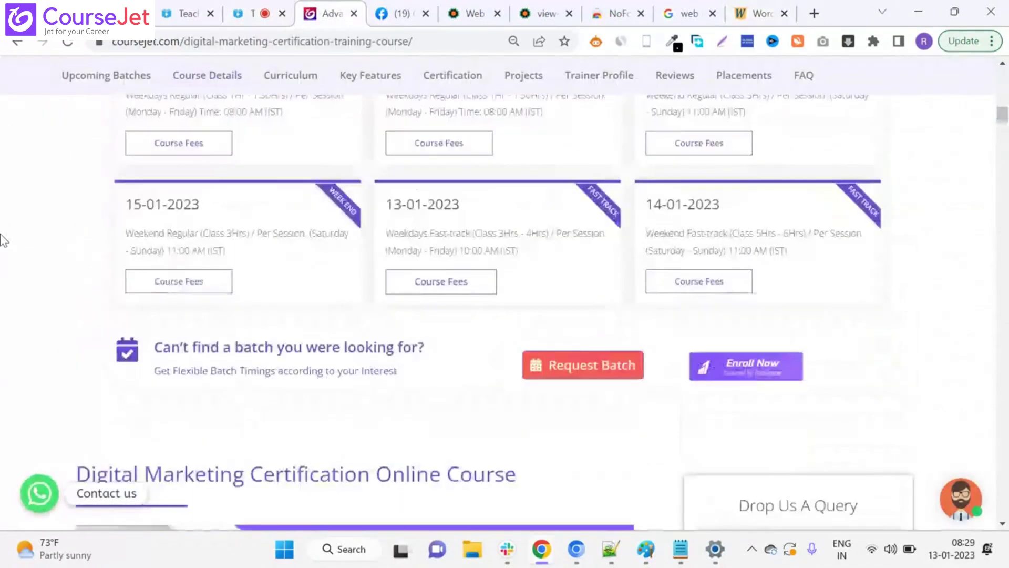
{"action": "scroll", "coordinate": [3, 242], "scroll_direction": "down", "scroll_amount": 8}
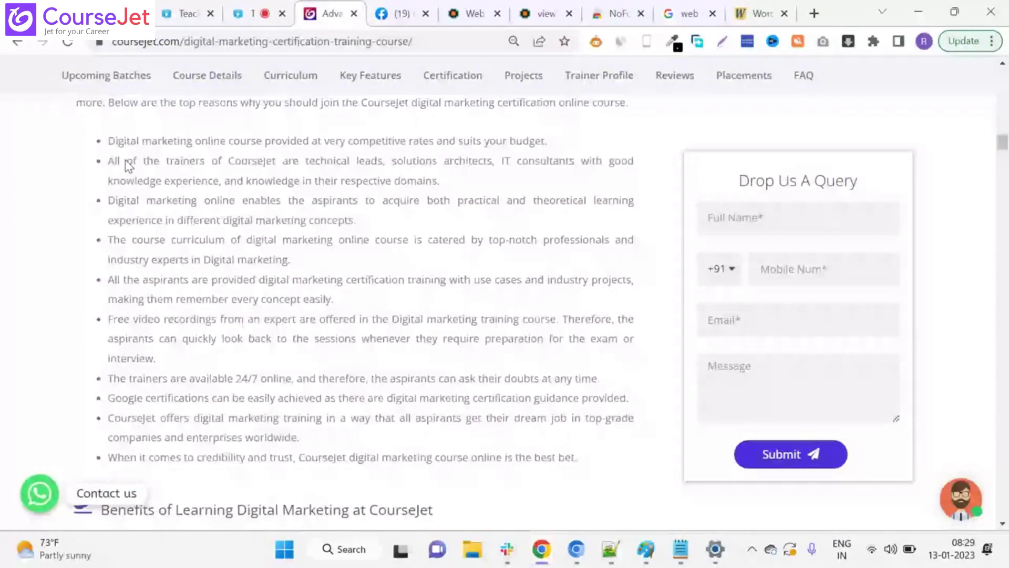
{"action": "scroll", "coordinate": [2, 252], "scroll_direction": "down", "scroll_amount": 8}
{"action": "scroll", "coordinate": [3, 259], "scroll_direction": "down", "scroll_amount": 3}
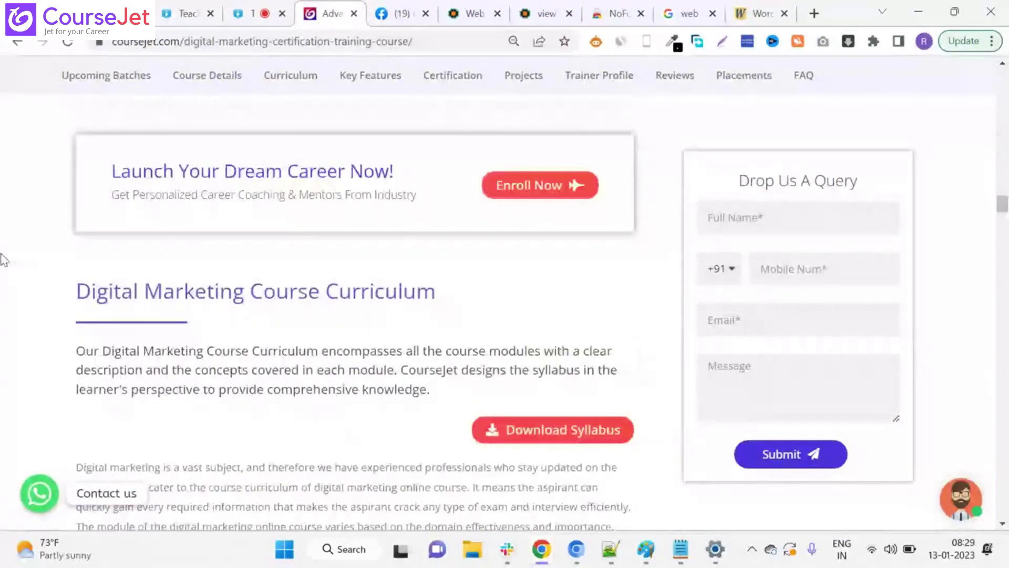
{"action": "scroll", "coordinate": [2, 260], "scroll_direction": "down", "scroll_amount": 8}
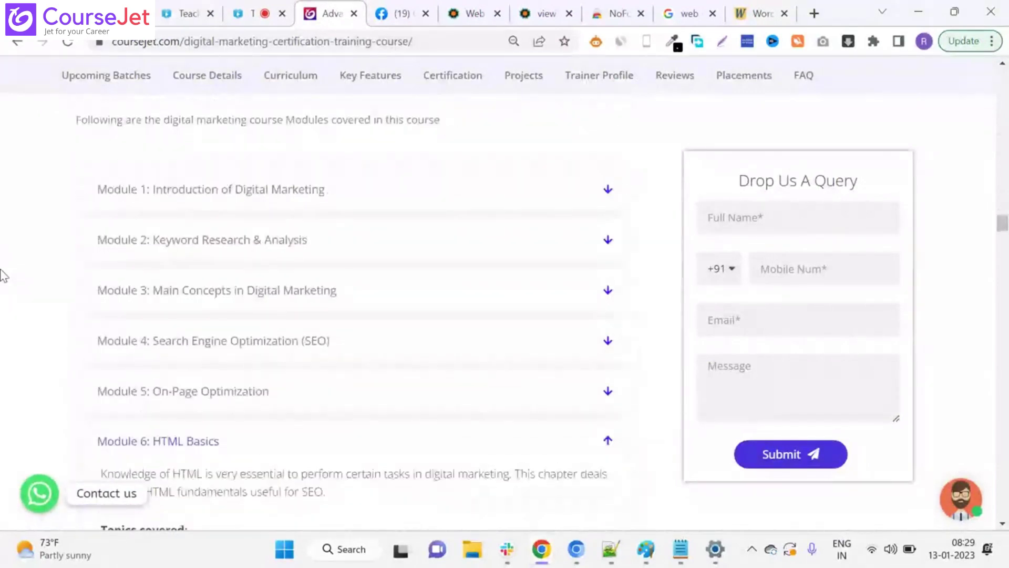
{"action": "scroll", "coordinate": [4, 276], "scroll_direction": "down", "scroll_amount": 1}
{"action": "scroll", "coordinate": [3, 276], "scroll_direction": "down", "scroll_amount": 4}
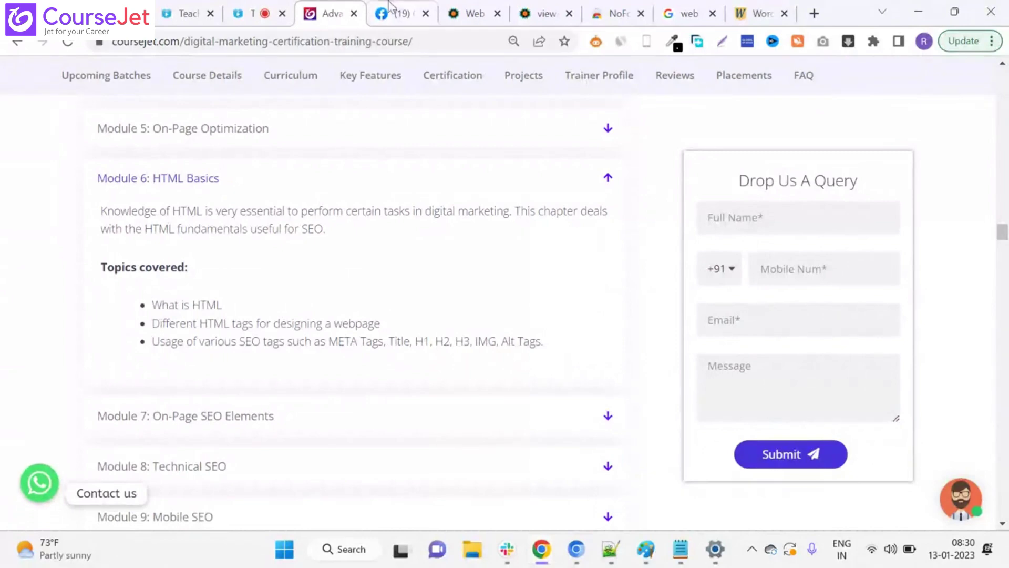
Inspect the first content image on the Hourglass web design company page and examine its img tag for an alt attribute
{"action": "left_click", "coordinate": [475, 12]}
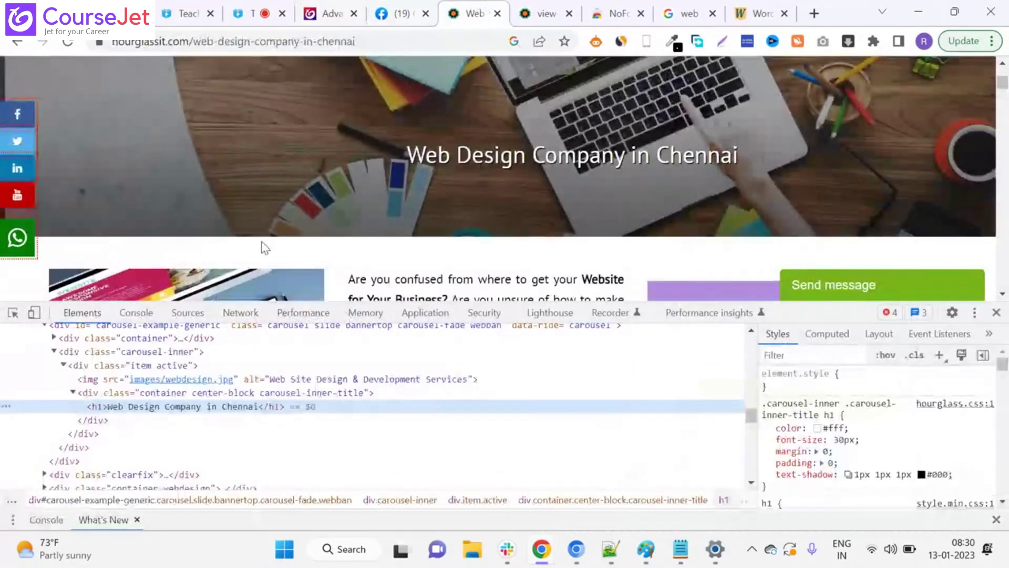
{"action": "scroll", "coordinate": [253, 241], "scroll_direction": "down", "scroll_amount": 3}
{"action": "key", "text": "ctrl+shift+c"}
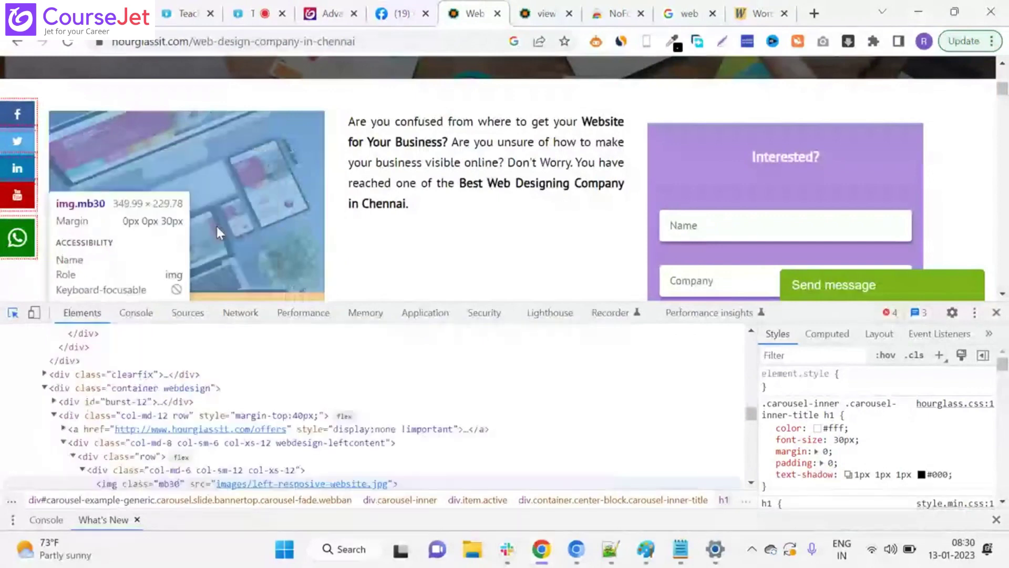
{"action": "left_click", "coordinate": [217, 228]}
{"action": "key", "text": "ctrl+shift+c"}
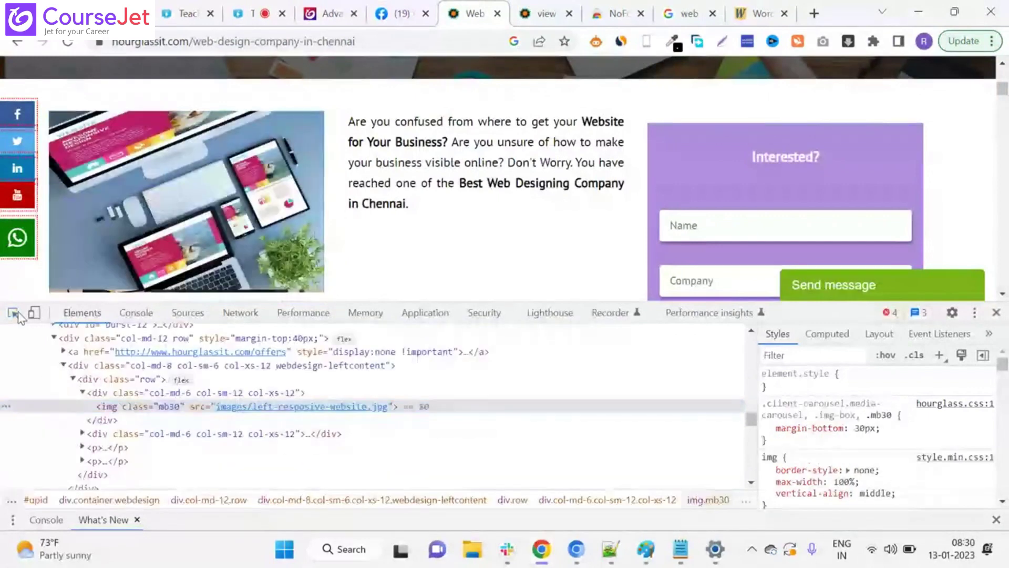
{"action": "left_click", "coordinate": [143, 239]}
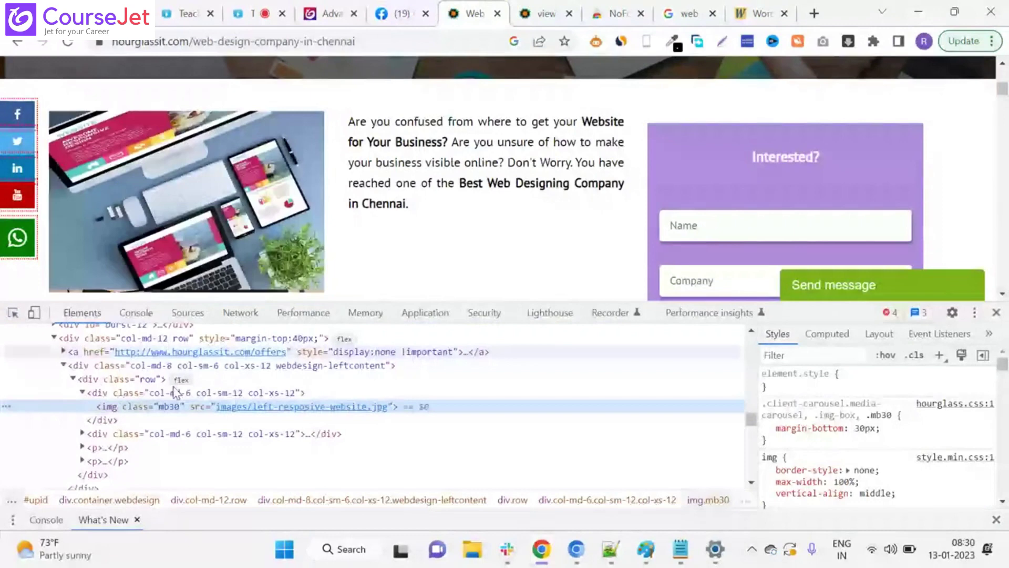
{"action": "mouse_move", "coordinate": [281, 407]}
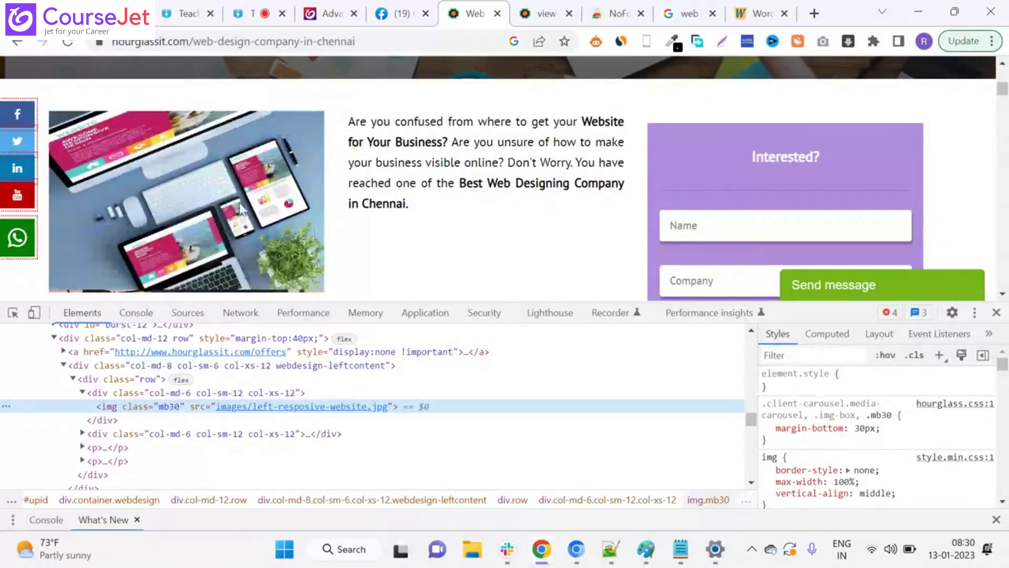
Inspect the illustration beside "Responsive Website Design" and examine its img tag for an alt attribute
{"action": "scroll", "coordinate": [143, 200], "scroll_direction": "down", "scroll_amount": 3}
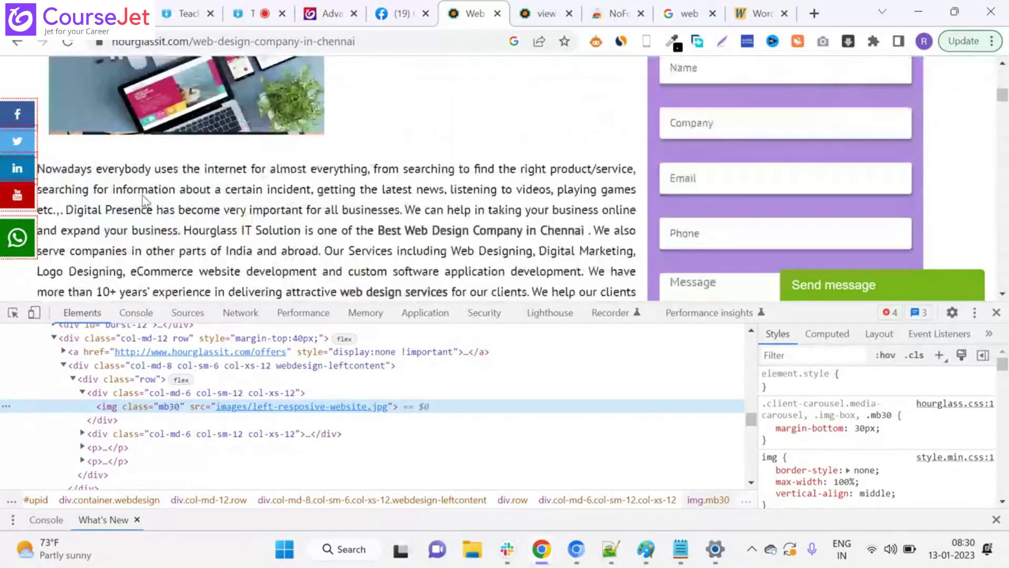
{"action": "scroll", "coordinate": [143, 200], "scroll_direction": "down", "scroll_amount": 5}
{"action": "scroll", "coordinate": [144, 204], "scroll_direction": "up", "scroll_amount": 6}
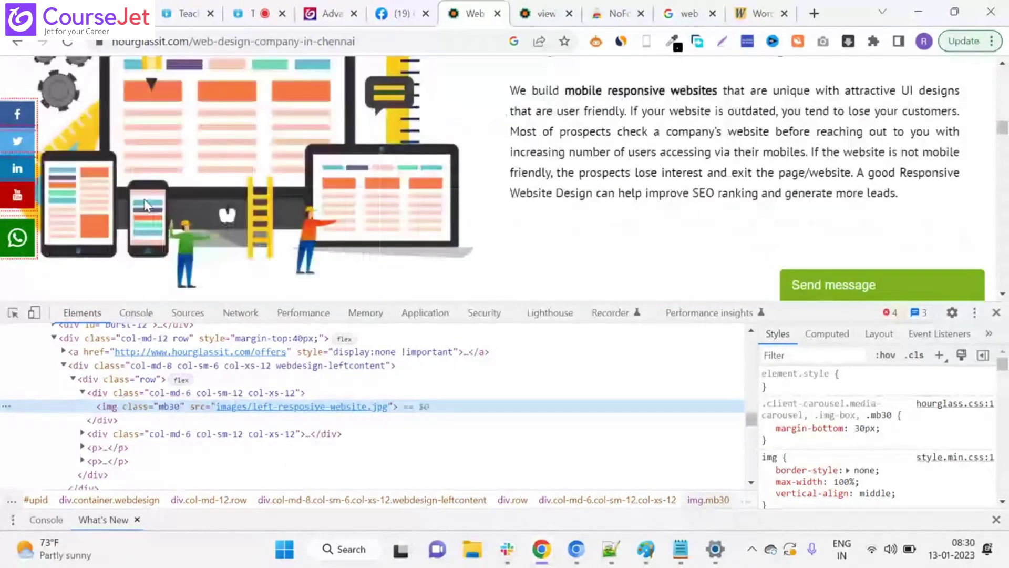
{"action": "scroll", "coordinate": [145, 205], "scroll_direction": "up", "scroll_amount": 1}
{"action": "key", "text": "ctrl+shift+c"}
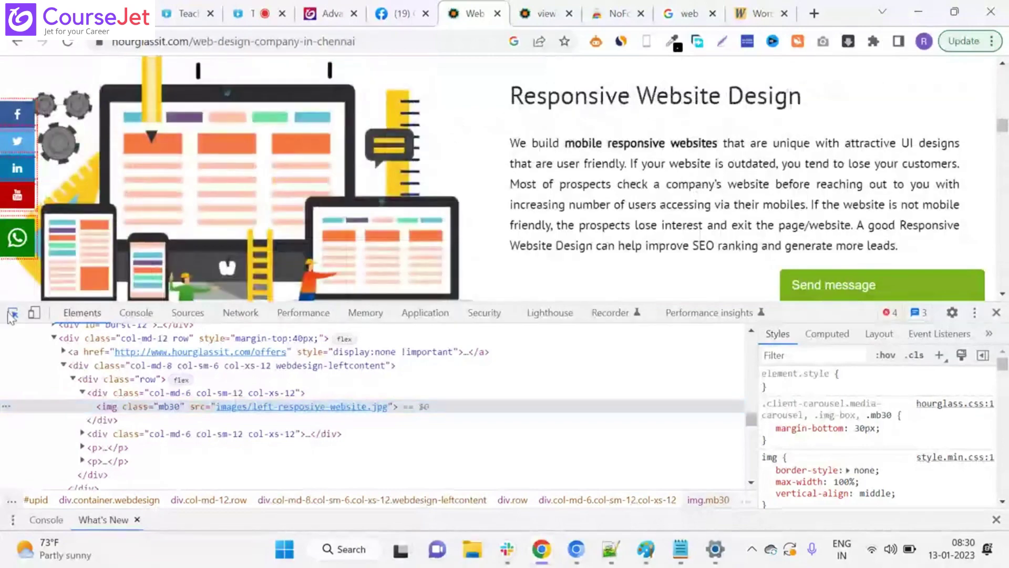
{"action": "left_click", "coordinate": [226, 251]}
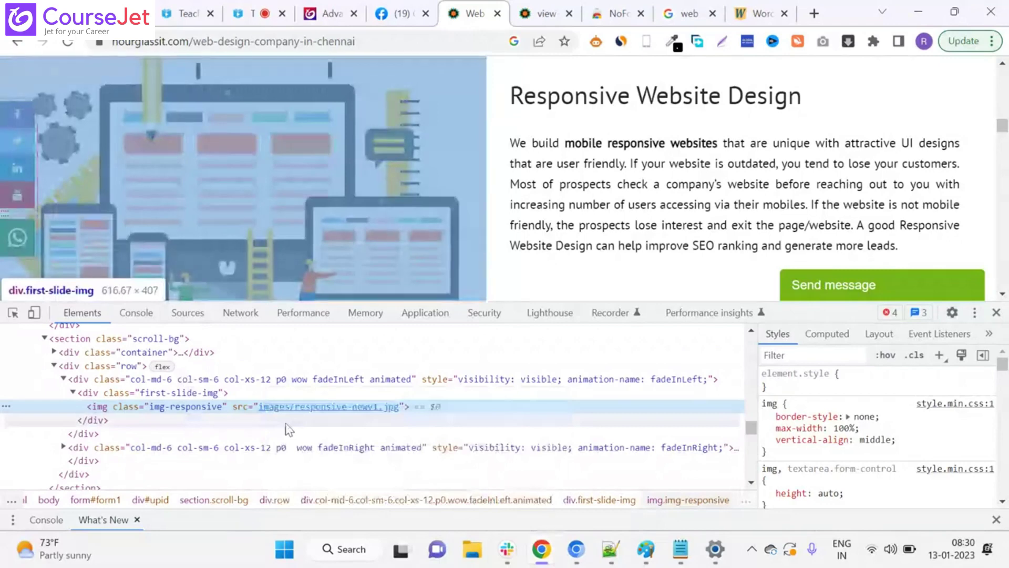
{"action": "mouse_move", "coordinate": [389, 405]}
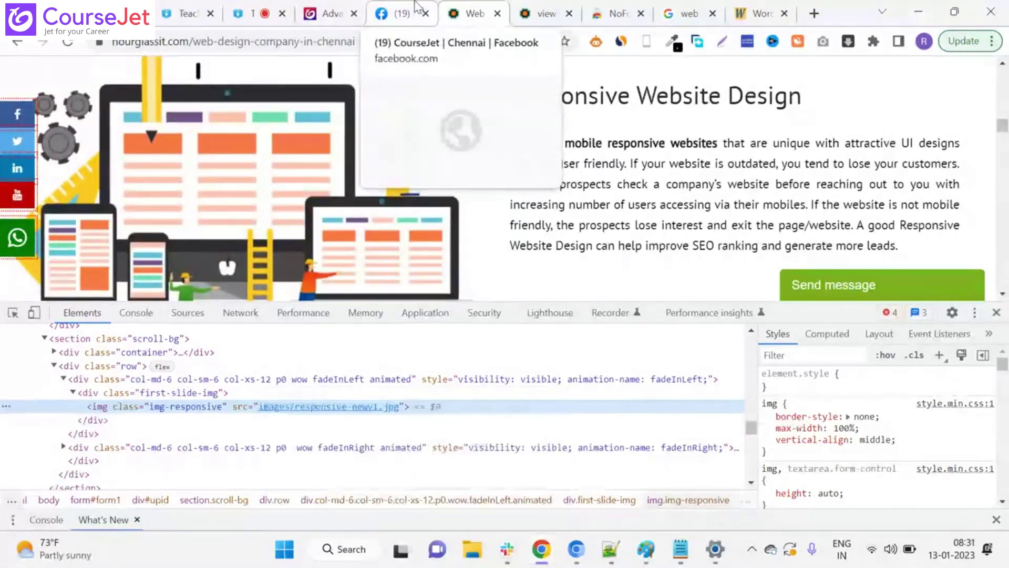
Expand Module 7: On-Page SEO Elements in the CourseJet digital marketing curriculum and review its topics alongside Module 6
{"action": "left_click", "coordinate": [323, 12]}
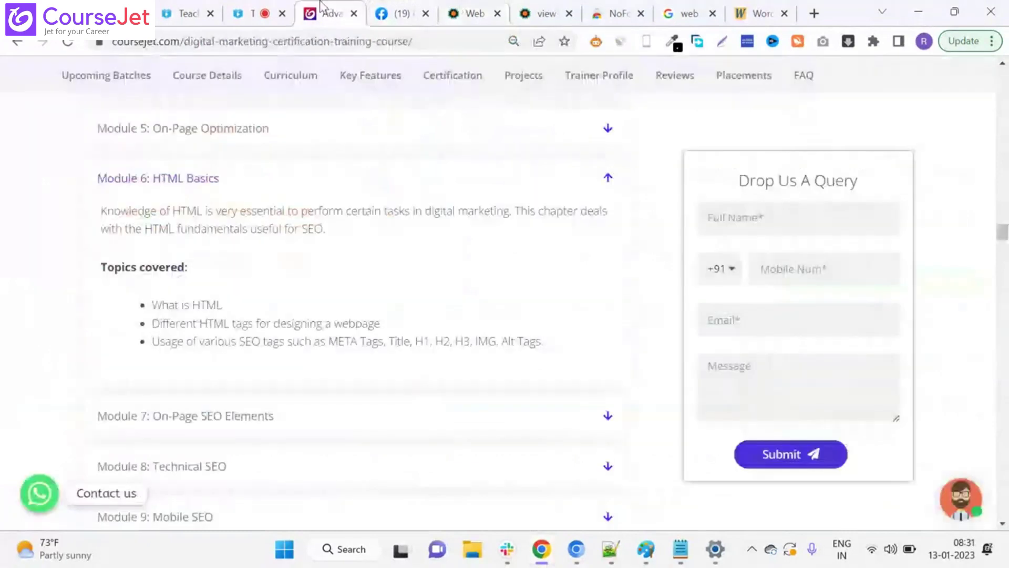
{"action": "scroll", "coordinate": [31, 180], "scroll_direction": "down", "scroll_amount": 3}
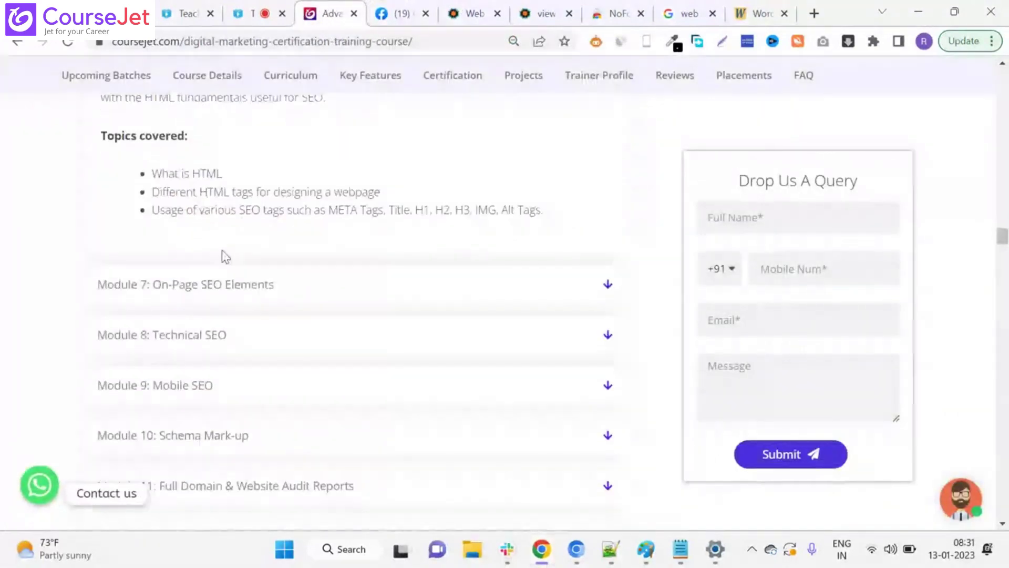
{"action": "left_click", "coordinate": [131, 285]}
{"action": "scroll", "coordinate": [11, 294], "scroll_direction": "down", "scroll_amount": 2}
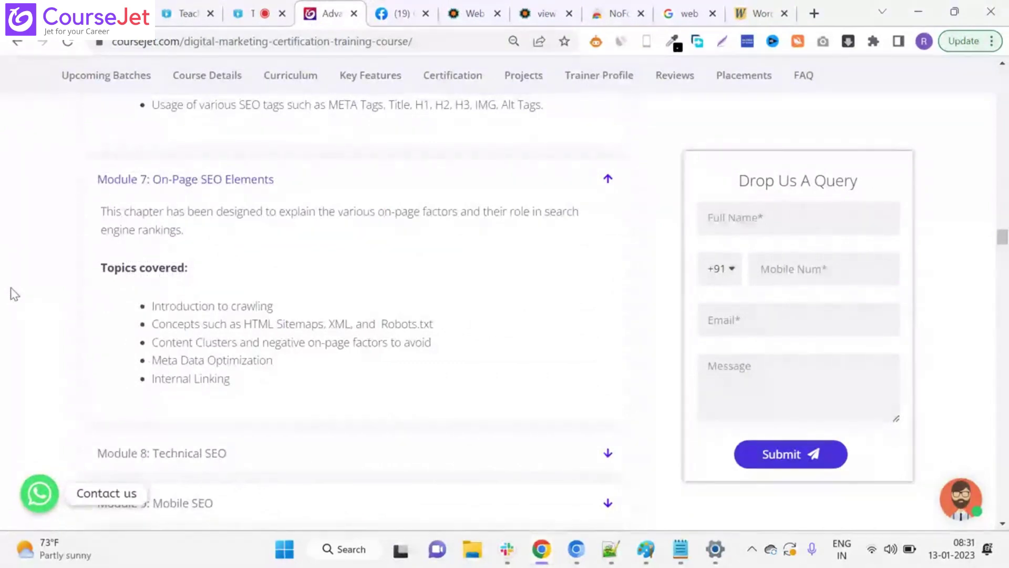
{"action": "scroll", "coordinate": [14, 294], "scroll_direction": "up", "scroll_amount": 1}
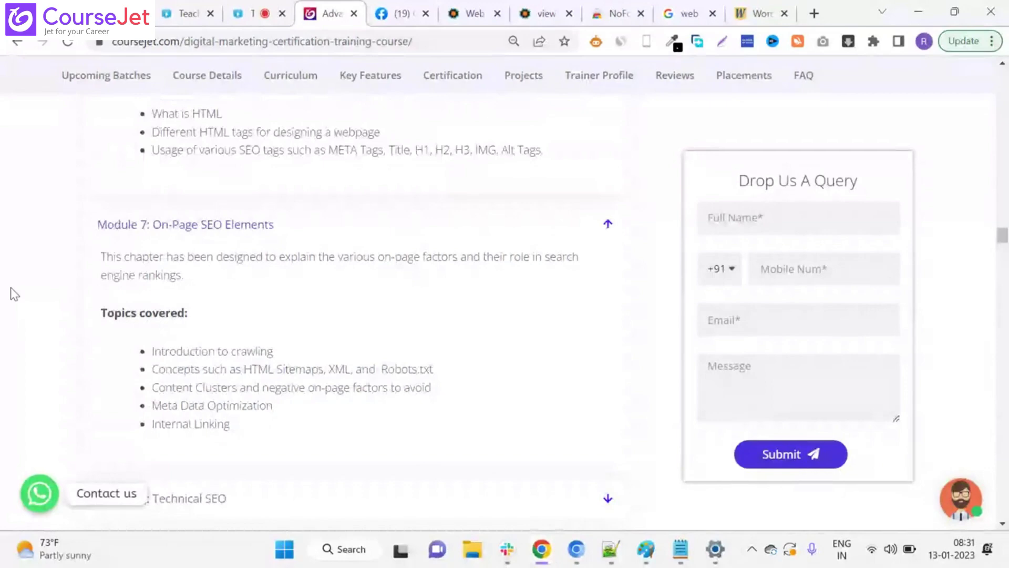
{"action": "scroll", "coordinate": [14, 294], "scroll_direction": "up", "scroll_amount": 3}
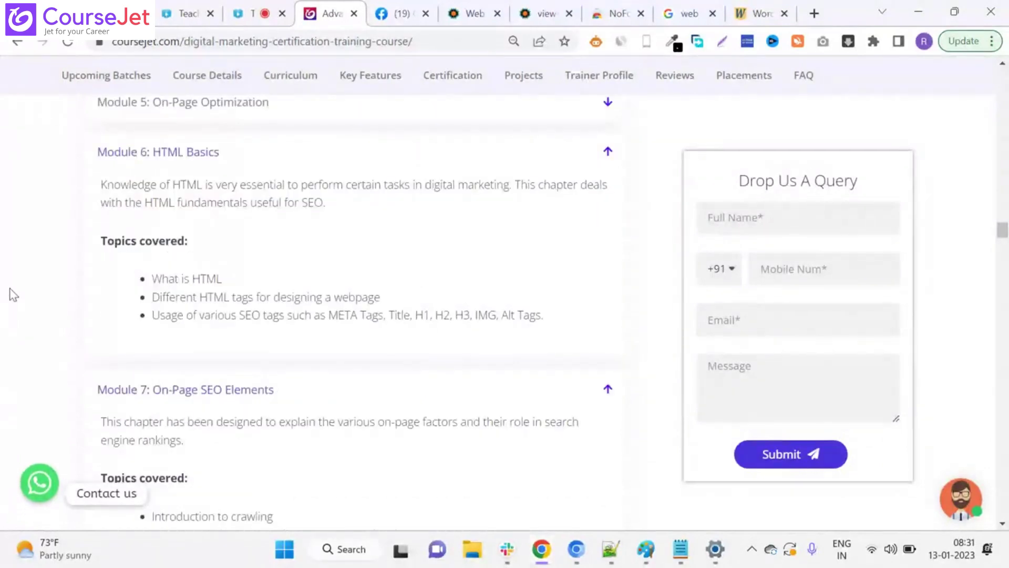
{"action": "scroll", "coordinate": [13, 295], "scroll_direction": "down", "scroll_amount": 4}
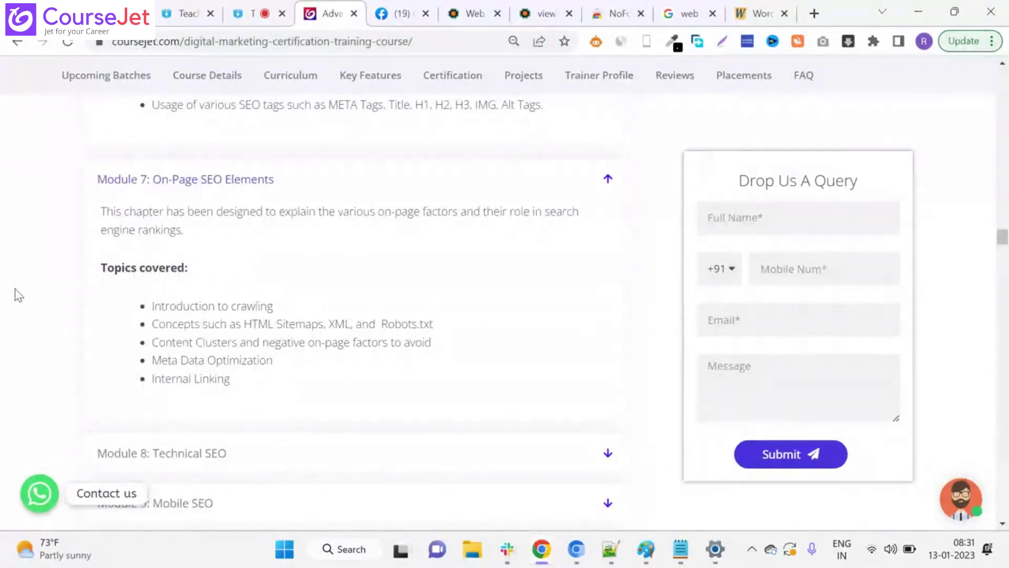
{"action": "scroll", "coordinate": [12, 284], "scroll_direction": "down", "scroll_amount": 2}
{"action": "scroll", "coordinate": [13, 282], "scroll_direction": "up", "scroll_amount": 3}
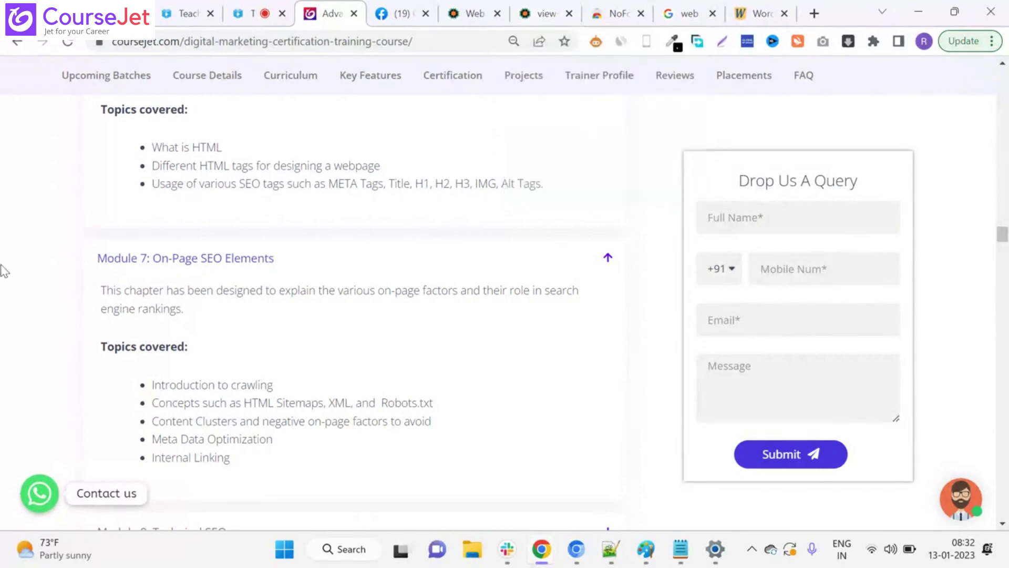
Expand Module 8: Technical SEO, skim its topics, and return to the Module 7 topic list
{"action": "scroll", "coordinate": [2, 268], "scroll_direction": "down", "scroll_amount": 4}
{"action": "left_click", "coordinate": [275, 326]}
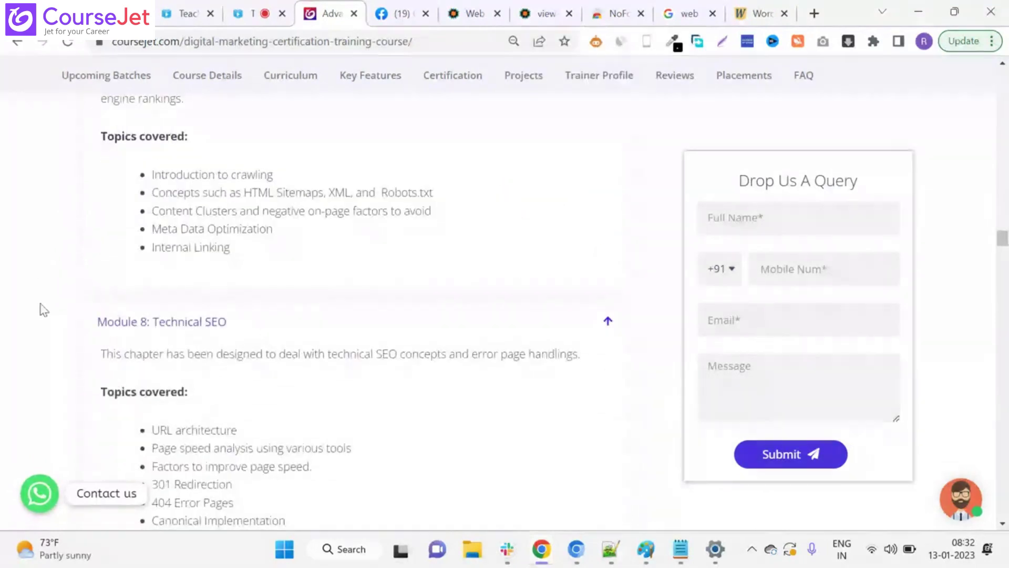
{"action": "scroll", "coordinate": [5, 309], "scroll_direction": "down", "scroll_amount": 3}
{"action": "scroll", "coordinate": [5, 312], "scroll_direction": "up", "scroll_amount": 4}
{"action": "scroll", "coordinate": [5, 312], "scroll_direction": "up", "scroll_amount": 3}
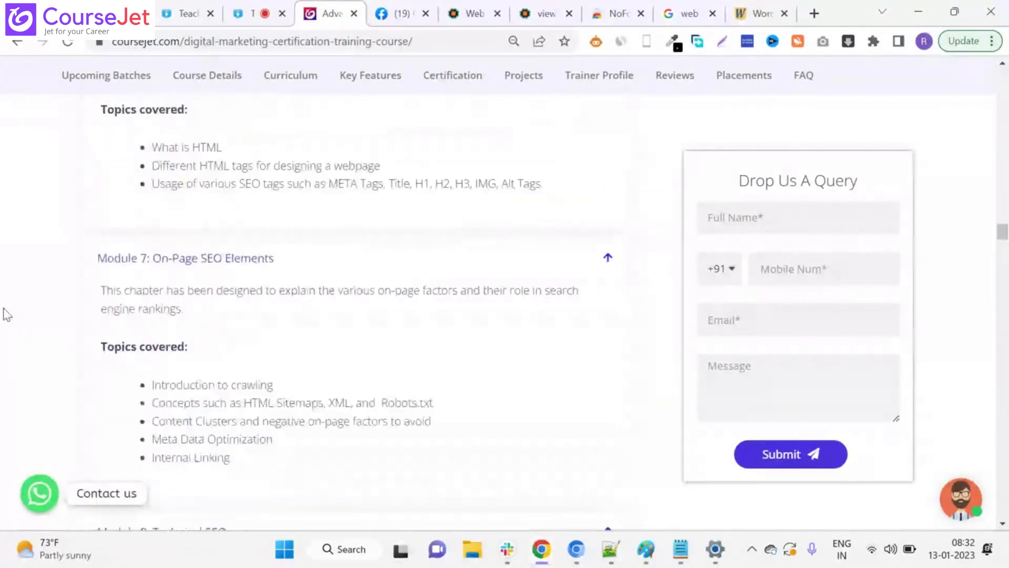
{"action": "scroll", "coordinate": [8, 307], "scroll_direction": "down", "scroll_amount": 1}
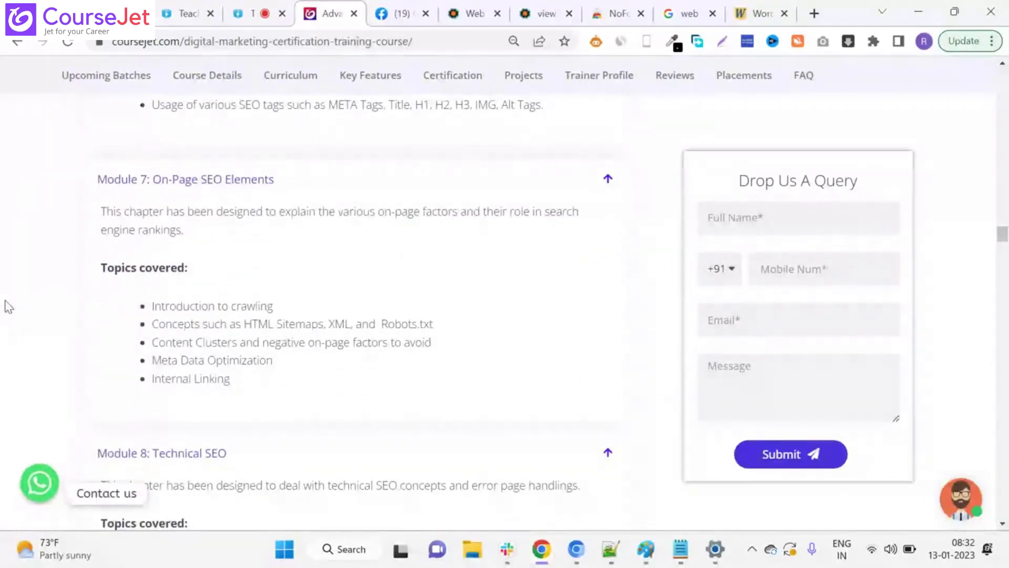
Highlight the crawling topic and the HTML Sitemaps, XML and Robots.txt topic in the Module 7 list to point them out
{"action": "left_click_drag", "start_coordinate": [276, 306], "coordinate": [151, 307]}
{"action": "left_click", "coordinate": [162, 324]}
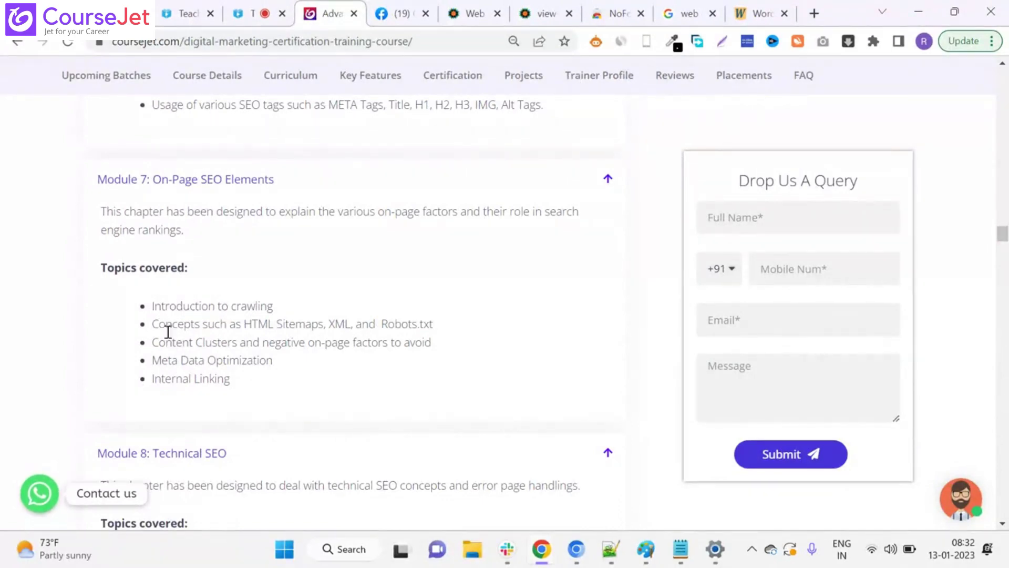
{"action": "left_click_drag", "start_coordinate": [244, 323], "coordinate": [318, 324]}
{"action": "left_click", "coordinate": [340, 323]}
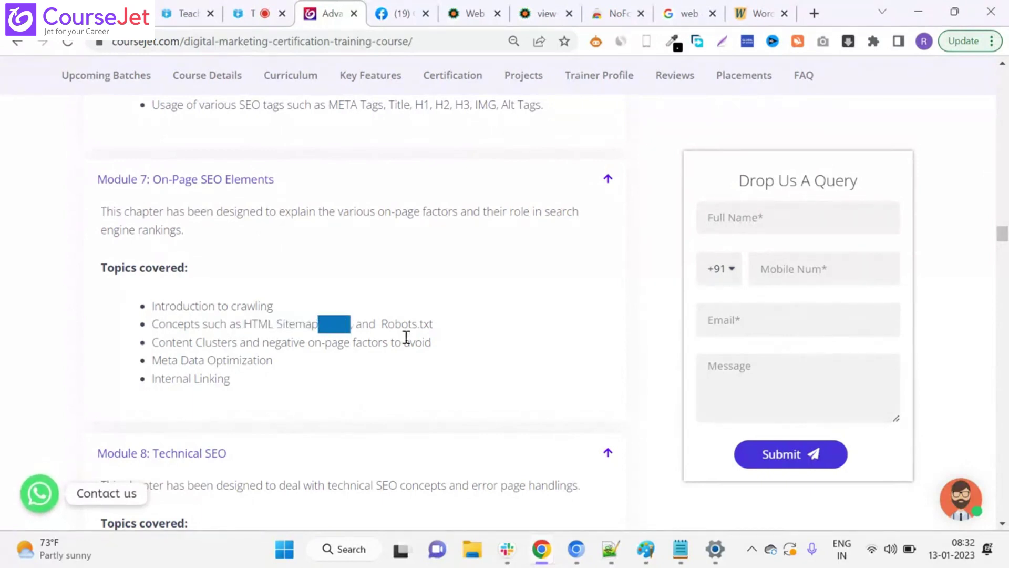
{"action": "left_click_drag", "start_coordinate": [432, 324], "coordinate": [153, 322]}
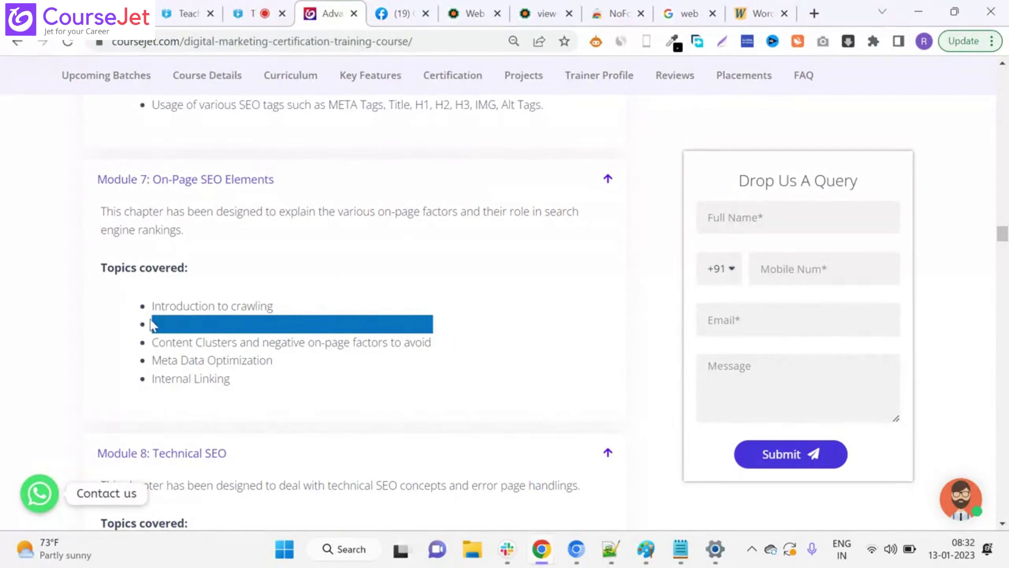
{"action": "left_click", "coordinate": [234, 342]}
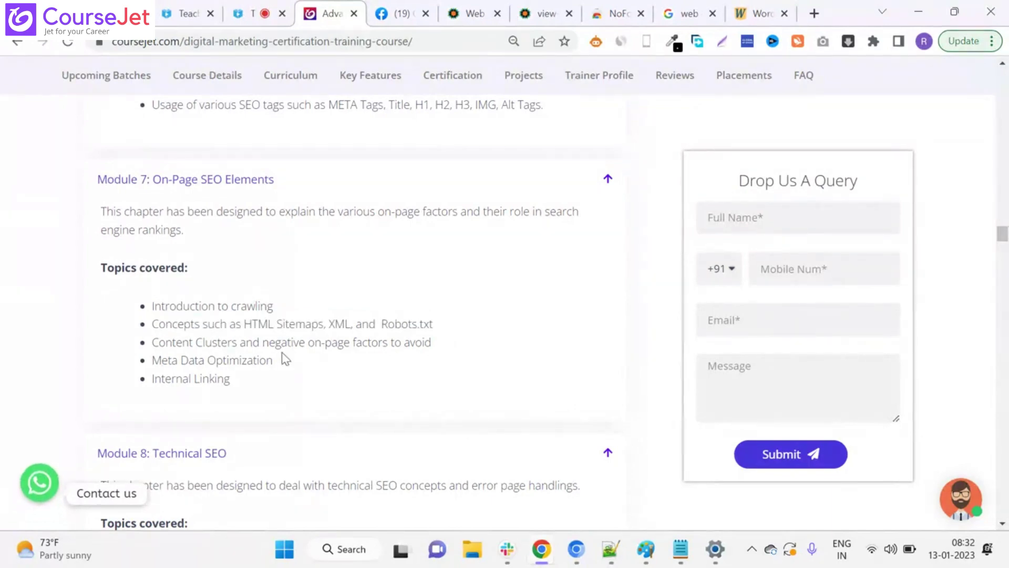
{"action": "left_click_drag", "start_coordinate": [277, 324], "coordinate": [350, 324]}
{"action": "left_click", "coordinate": [349, 346]}
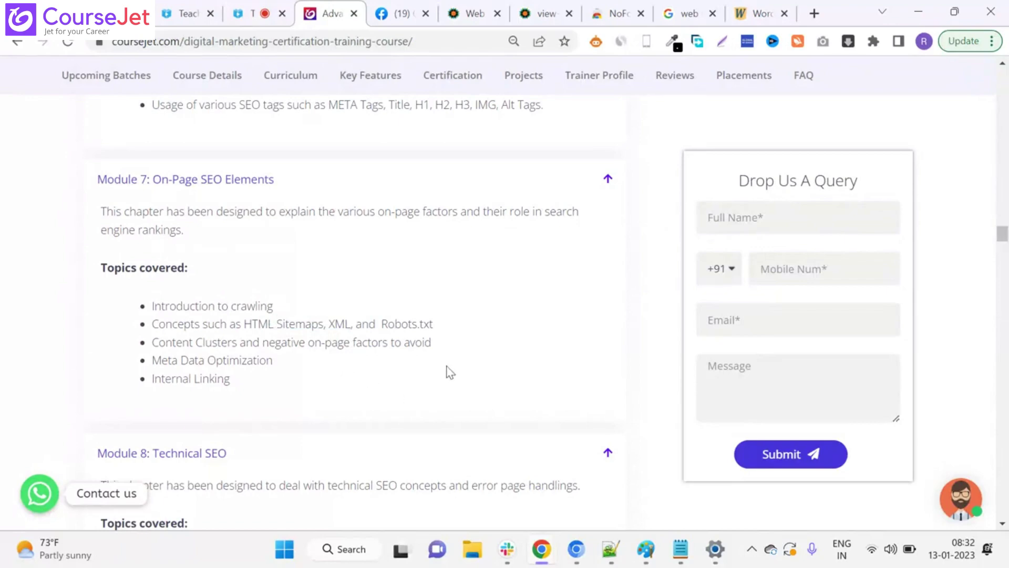
{"action": "left_click", "coordinate": [681, 549]}
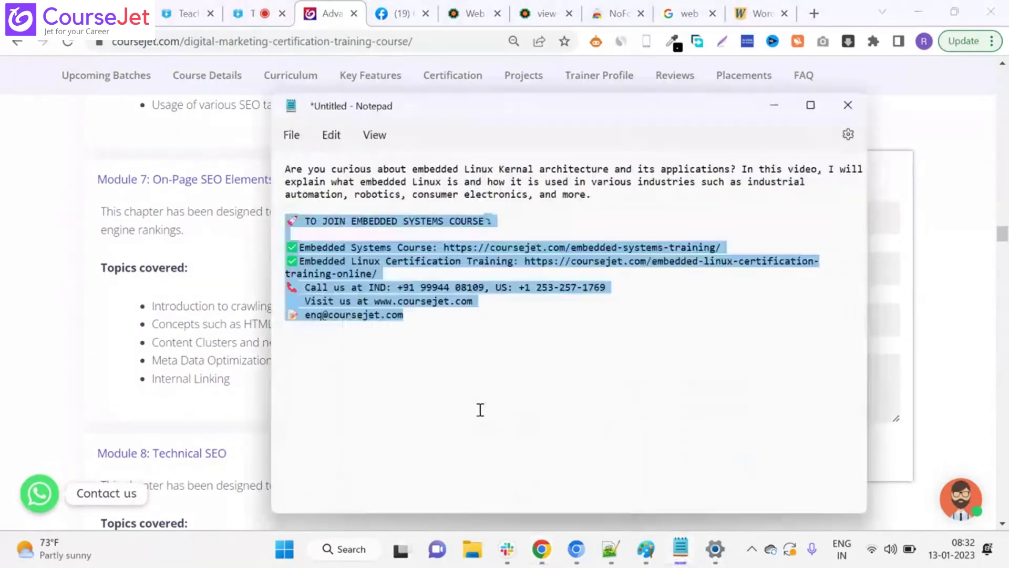
{"action": "left_click", "coordinate": [679, 552]}
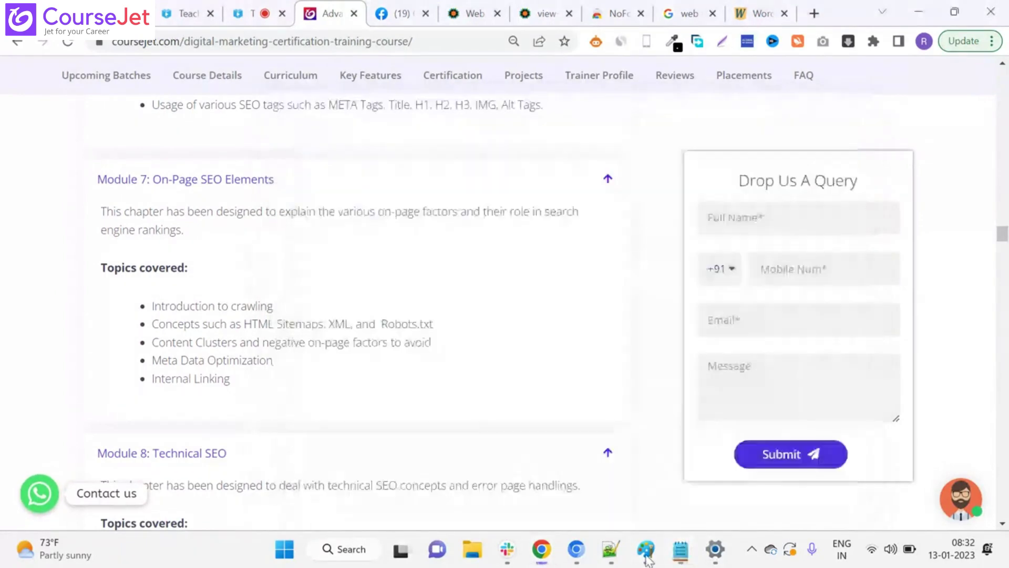
{"action": "left_click", "coordinate": [646, 549]}
{"action": "left_click", "coordinate": [646, 550]}
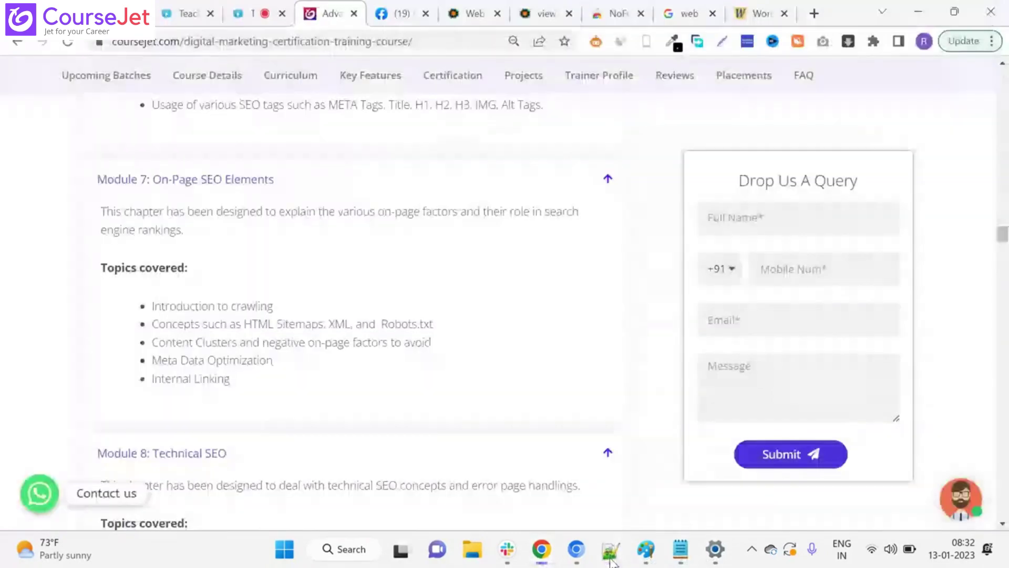
{"action": "left_click", "coordinate": [751, 559]}
{"action": "left_click", "coordinate": [751, 559]}
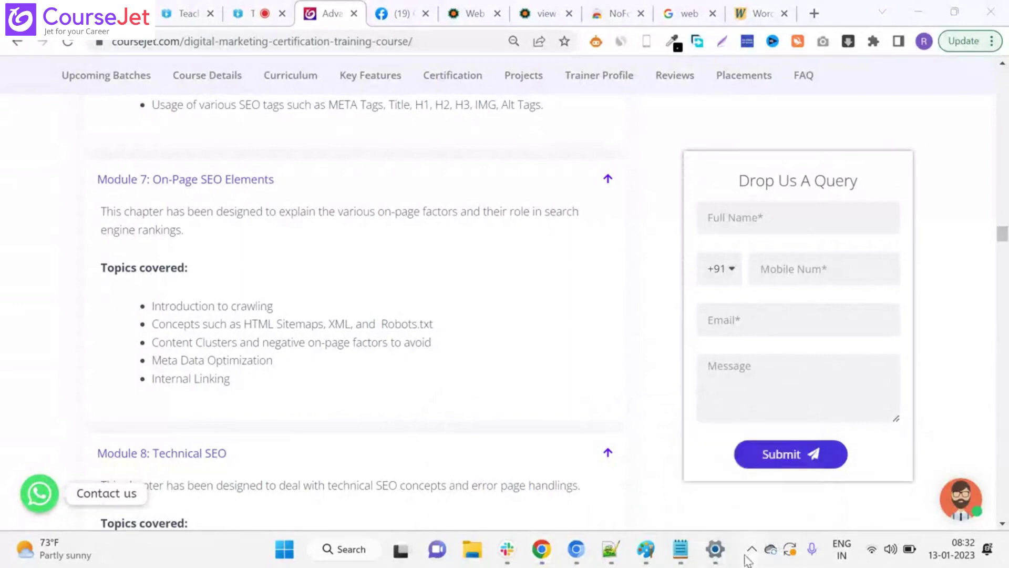
Switch to the open Paint drawing and erase everything on its canvas
{"action": "mouse_move", "coordinate": [646, 550]}
{"action": "left_click", "coordinate": [705, 478]}
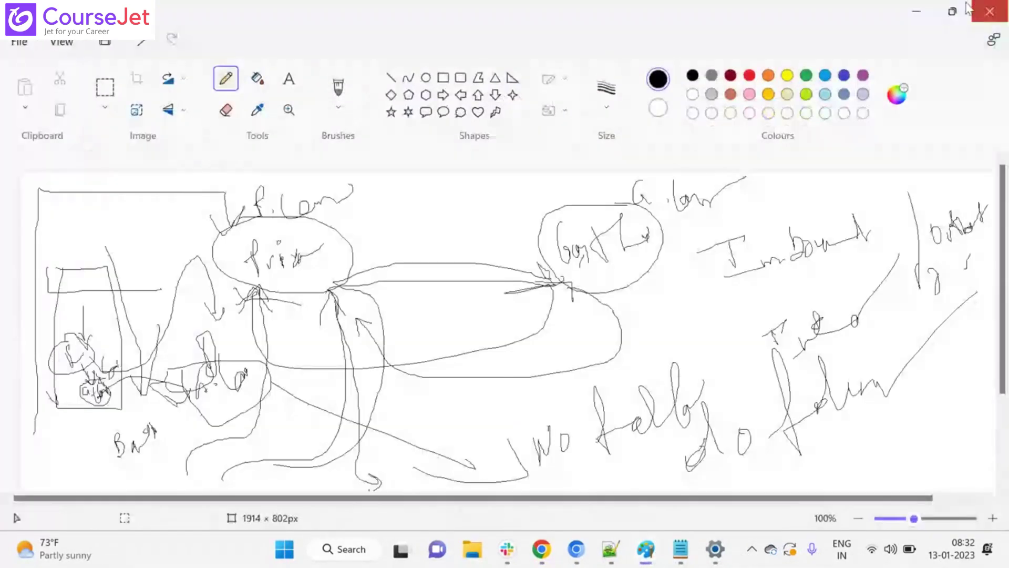
{"action": "left_click", "coordinate": [990, 12]}
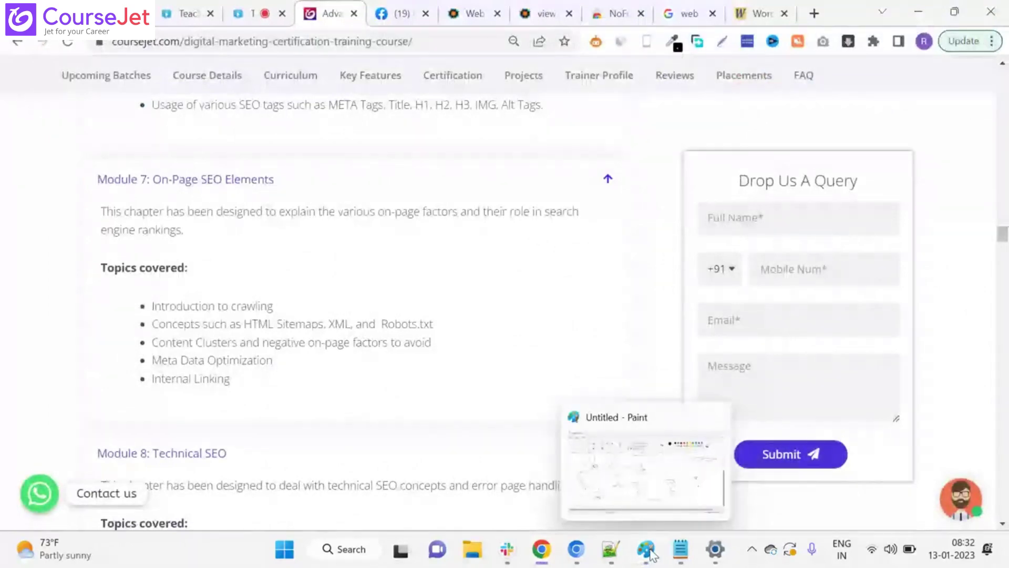
{"action": "left_click", "coordinate": [652, 554]}
{"action": "key", "text": "ctrl+a"}
{"action": "key", "text": "Delete"}
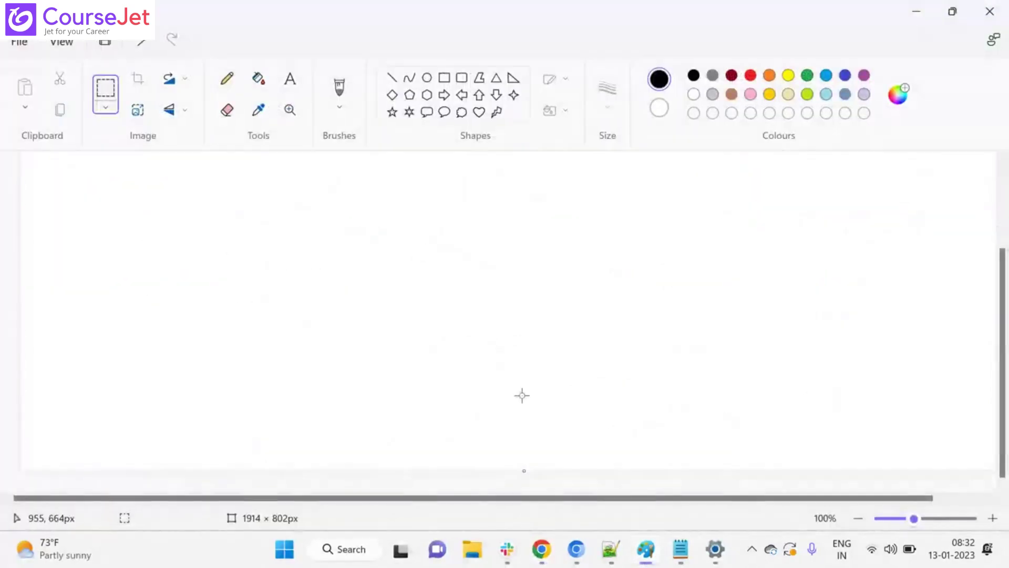
{"action": "scroll", "coordinate": [520, 394], "scroll_direction": "up", "scroll_amount": 1}
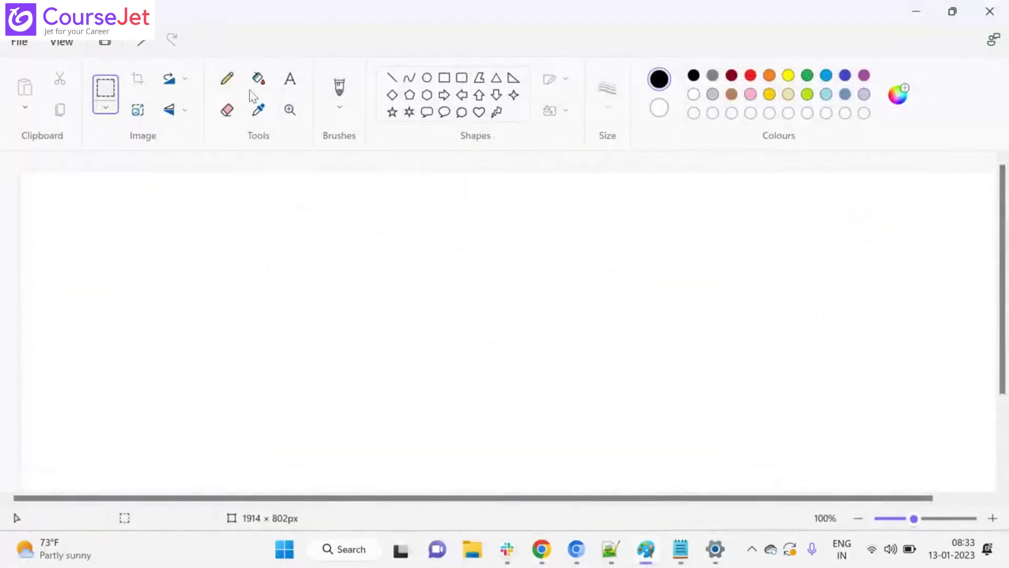
With the Pencil, write "SM" in the canvas's upper corner and sketch a tall box below it with an arrow pointing into it
{"action": "left_click", "coordinate": [226, 79]}
{"action": "mouse_move", "coordinate": [53, 206]}
{"action": "left_mouse_down"}
{"action": "mouse_move", "coordinate": [66, 223]}
{"action": "mouse_move", "coordinate": [84, 205]}
{"action": "mouse_move", "coordinate": [105, 203]}
{"action": "left_mouse_up"}
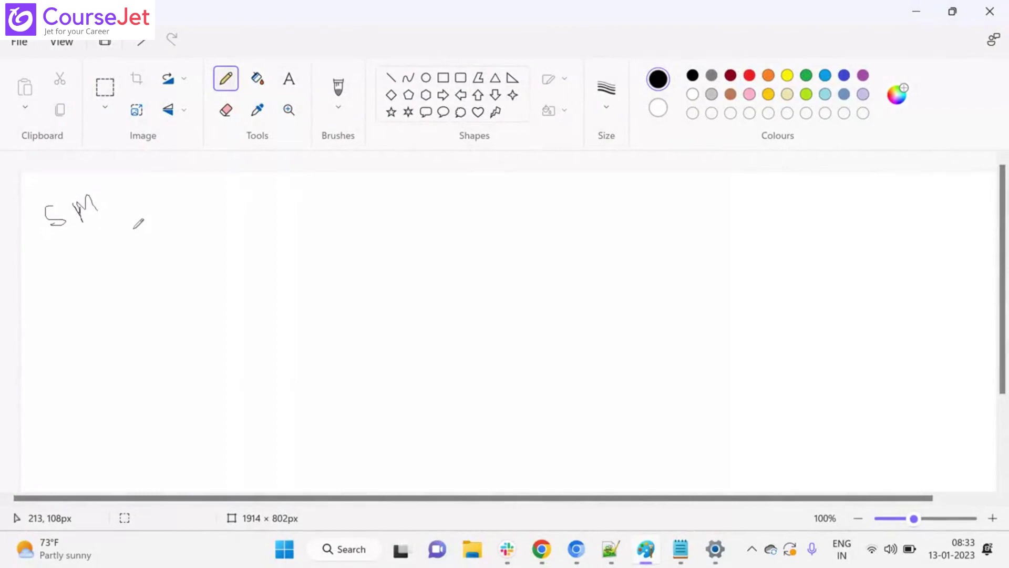
{"action": "left_click_drag", "start_coordinate": [234, 236], "coordinate": [234, 398]}
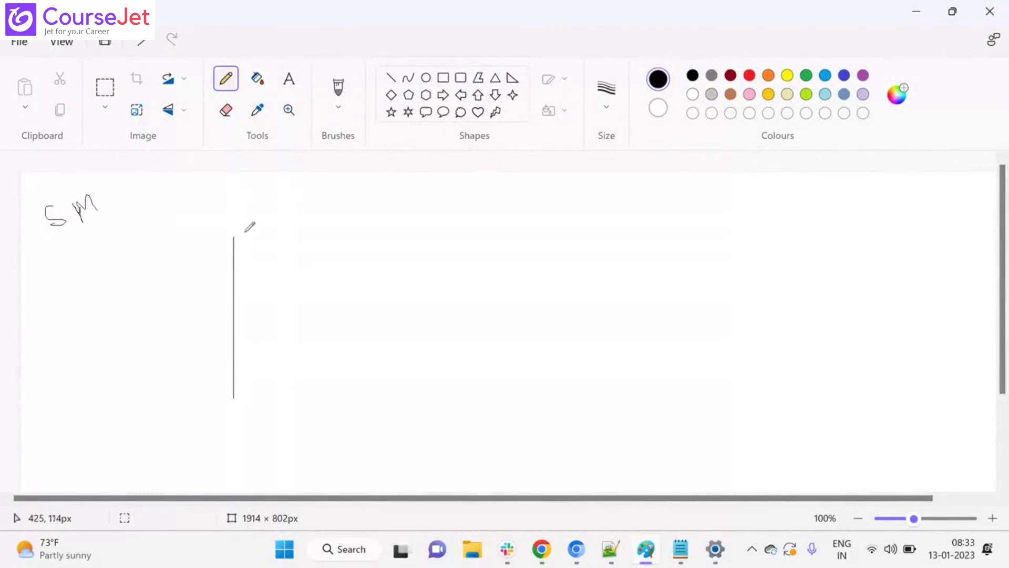
{"action": "mouse_move", "coordinate": [234, 237]}
{"action": "left_mouse_down"}
{"action": "mouse_move", "coordinate": [380, 242]}
{"action": "mouse_move", "coordinate": [374, 403]}
{"action": "mouse_move", "coordinate": [231, 422]}
{"action": "mouse_move", "coordinate": [236, 398]}
{"action": "left_mouse_up"}
{"action": "mouse_move", "coordinate": [148, 301]}
{"action": "left_mouse_down"}
{"action": "mouse_move", "coordinate": [248, 276]}
{"action": "mouse_move", "coordinate": [241, 297]}
{"action": "left_mouse_up"}
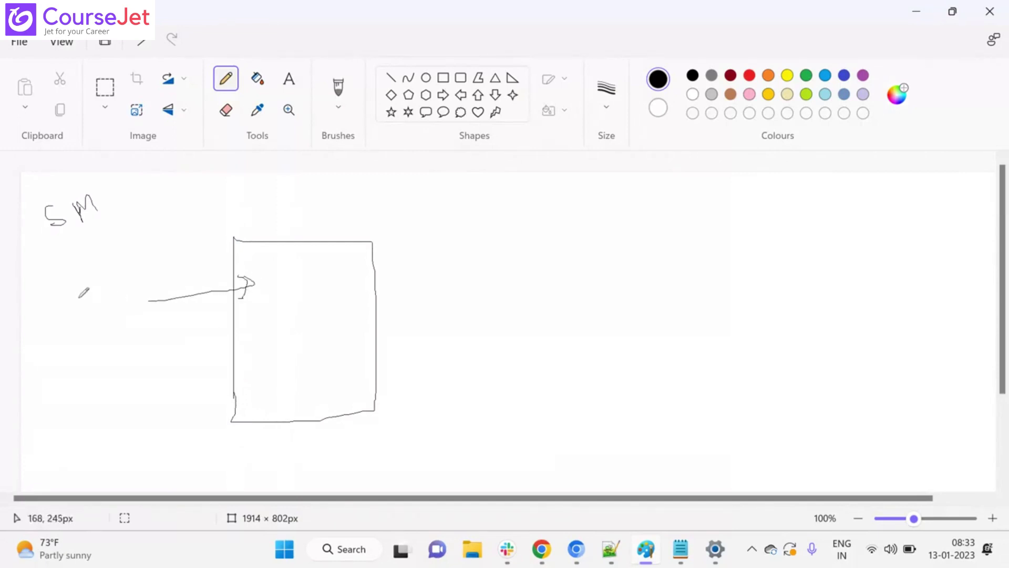
Handwrite two short notes beside the box and connect the lower one to the box's top edge with a curved, double-headed arrow
{"action": "mouse_move", "coordinate": [73, 289]}
{"action": "left_mouse_down"}
{"action": "mouse_move", "coordinate": [81, 314]}
{"action": "mouse_move", "coordinate": [85, 273]}
{"action": "mouse_move", "coordinate": [103, 275]}
{"action": "mouse_move", "coordinate": [112, 257]}
{"action": "mouse_move", "coordinate": [104, 263]}
{"action": "left_mouse_up"}
{"action": "mouse_move", "coordinate": [138, 255]}
{"action": "left_mouse_down"}
{"action": "mouse_move", "coordinate": [141, 270]}
{"action": "mouse_move", "coordinate": [149, 259]}
{"action": "mouse_move", "coordinate": [176, 256]}
{"action": "mouse_move", "coordinate": [145, 243]}
{"action": "left_mouse_up"}
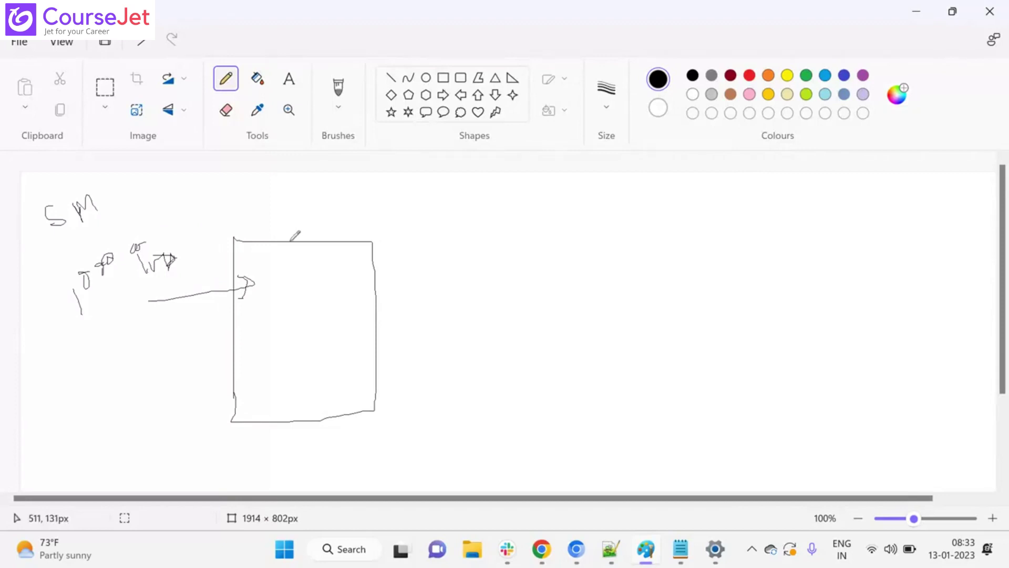
{"action": "mouse_move", "coordinate": [292, 241]}
{"action": "left_mouse_down"}
{"action": "mouse_move", "coordinate": [161, 345]}
{"action": "mouse_move", "coordinate": [182, 334]}
{"action": "left_mouse_up"}
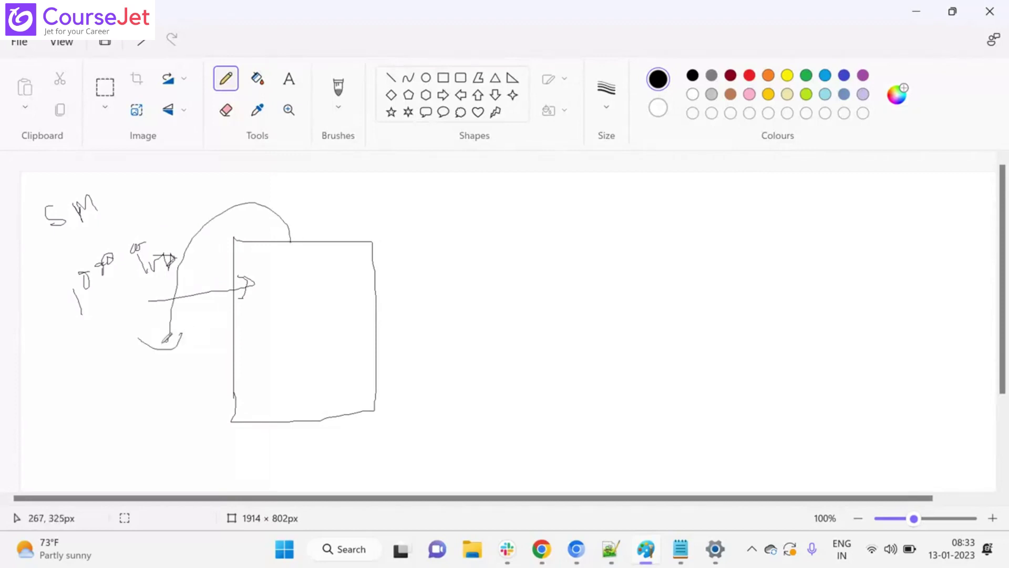
{"action": "mouse_move", "coordinate": [94, 400]}
{"action": "left_mouse_down"}
{"action": "mouse_move", "coordinate": [106, 425]}
{"action": "mouse_move", "coordinate": [179, 361]}
{"action": "left_mouse_up"}
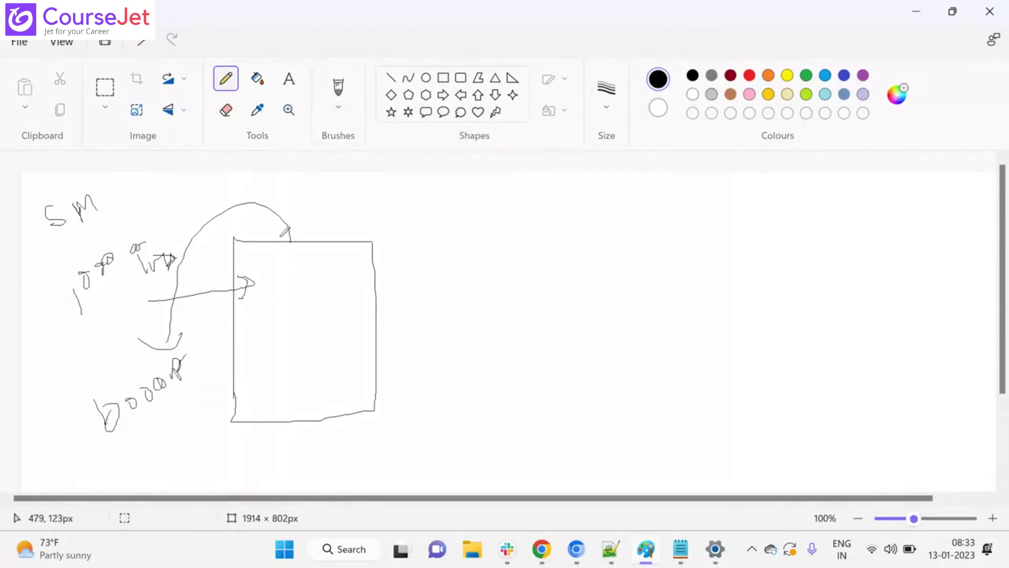
{"action": "left_click_drag", "start_coordinate": [281, 237], "coordinate": [295, 238]}
Draw a long arrow from the canvas's far side down to the box's top, label it "GB", and write a note inside the box
{"action": "mouse_move", "coordinate": [933, 185]}
{"action": "left_mouse_down"}
{"action": "mouse_move", "coordinate": [366, 187]}
{"action": "mouse_move", "coordinate": [320, 224]}
{"action": "mouse_move", "coordinate": [352, 214]}
{"action": "left_mouse_up"}
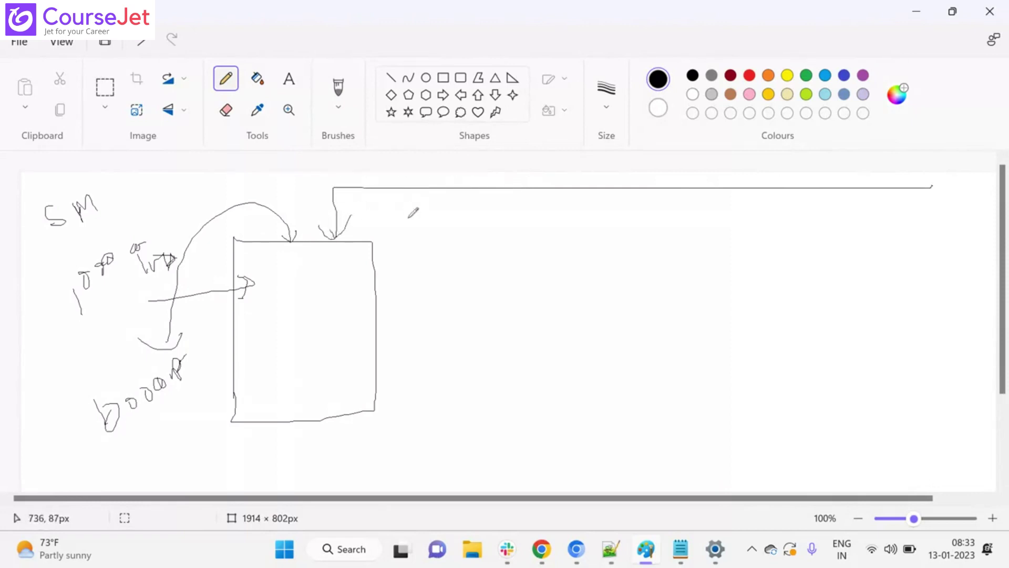
{"action": "mouse_move", "coordinate": [493, 206]}
{"action": "left_mouse_down"}
{"action": "mouse_move", "coordinate": [521, 202]}
{"action": "mouse_move", "coordinate": [514, 210]}
{"action": "left_mouse_up"}
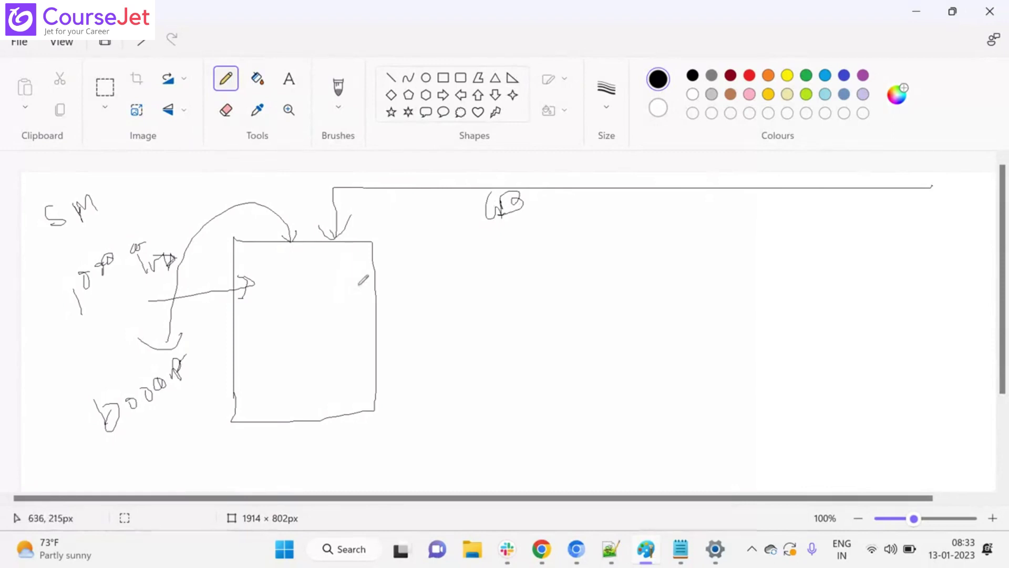
{"action": "mouse_move", "coordinate": [300, 263]}
{"action": "left_mouse_down"}
{"action": "mouse_move", "coordinate": [313, 277]}
{"action": "mouse_move", "coordinate": [329, 258]}
{"action": "mouse_move", "coordinate": [349, 258]}
{"action": "left_mouse_up"}
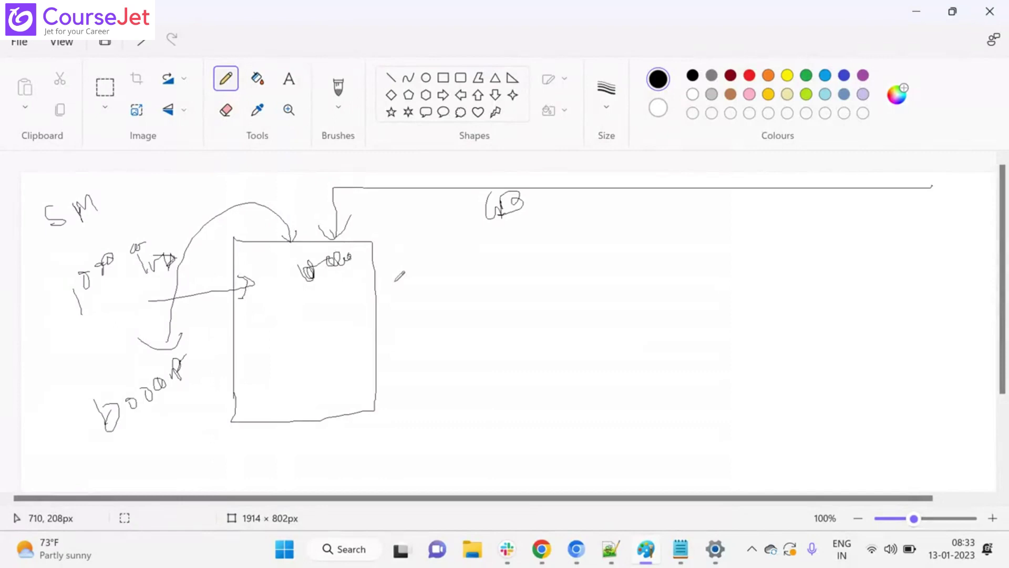
Draw an arrow leading from the box to a handwritten "3 days" note, and sketch a second box beyond it
{"action": "mouse_move", "coordinate": [337, 242]}
{"action": "left_mouse_down"}
{"action": "mouse_move", "coordinate": [440, 240]}
{"action": "mouse_move", "coordinate": [453, 263]}
{"action": "mouse_move", "coordinate": [444, 256]}
{"action": "mouse_move", "coordinate": [473, 243]}
{"action": "mouse_move", "coordinate": [481, 251]}
{"action": "mouse_move", "coordinate": [541, 231]}
{"action": "mouse_move", "coordinate": [568, 183]}
{"action": "left_mouse_up"}
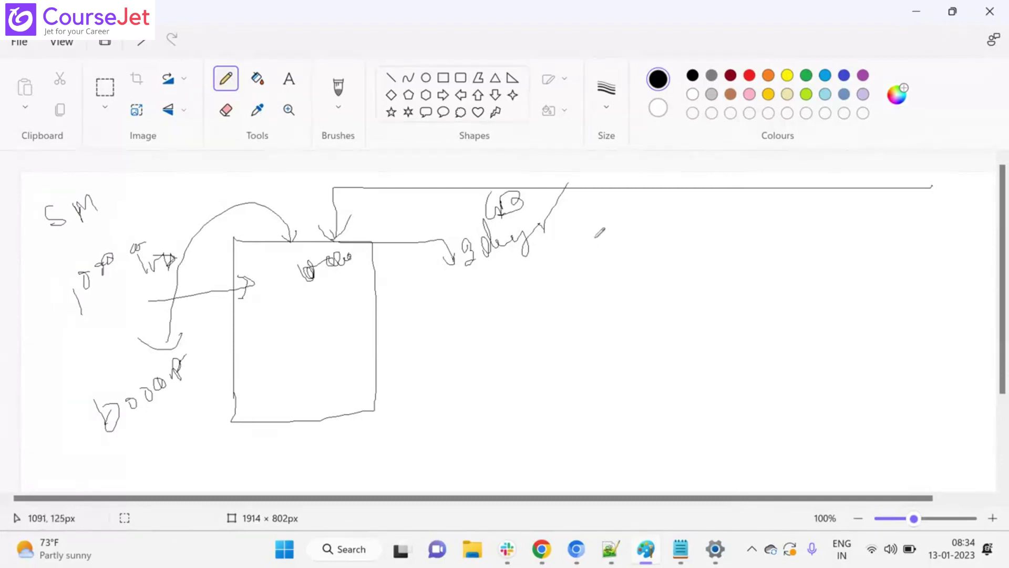
{"action": "left_click_drag", "start_coordinate": [595, 239], "coordinate": [607, 378]}
{"action": "mouse_move", "coordinate": [594, 237]}
{"action": "left_mouse_down"}
{"action": "mouse_move", "coordinate": [781, 236]}
{"action": "mouse_move", "coordinate": [760, 380]}
{"action": "mouse_move", "coordinate": [607, 376]}
{"action": "left_mouse_up"}
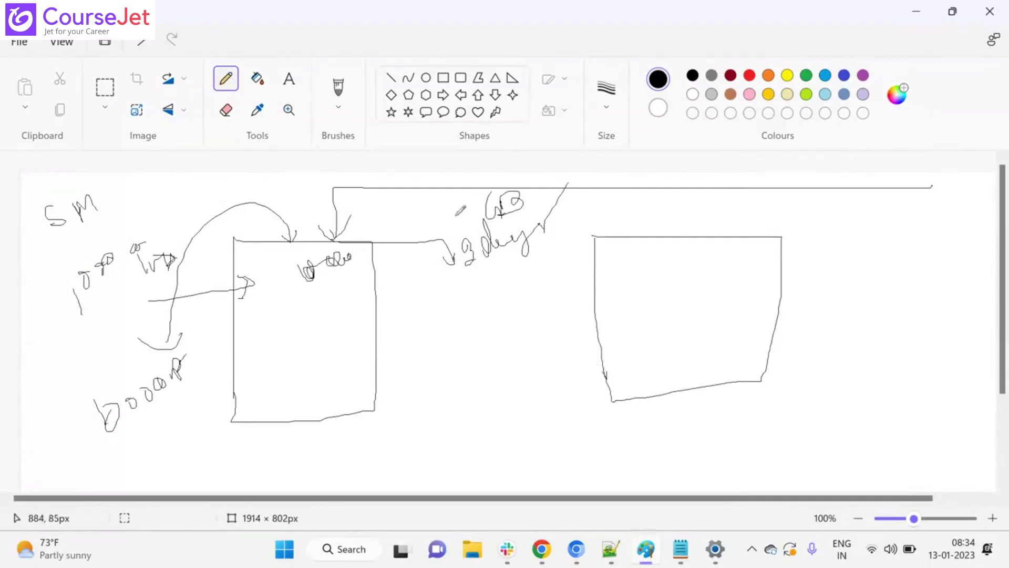